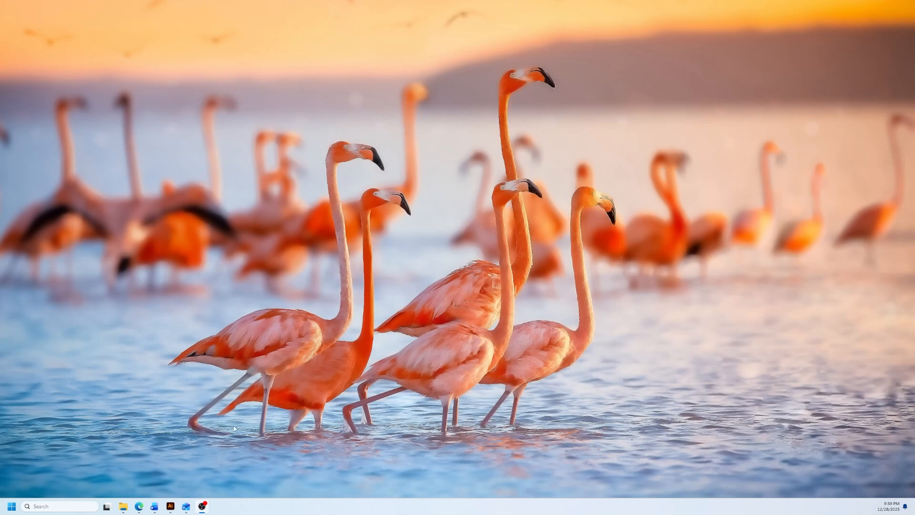
Arrange the blank Word document and the new mail window side by side, with Word on the left half and the mail on the right.
{"action": "left_click", "coordinate": [186, 506]}
{"action": "left_click", "coordinate": [233, 472]}
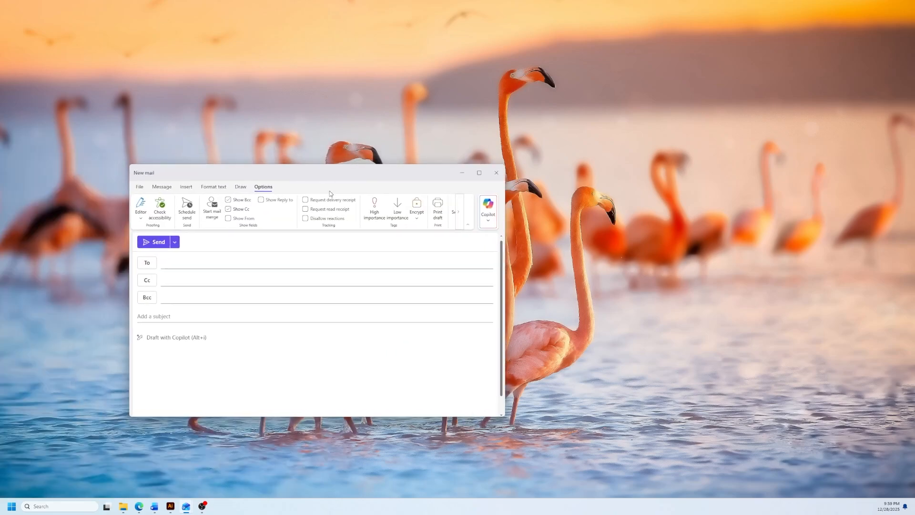
{"action": "left_click", "coordinate": [481, 173]}
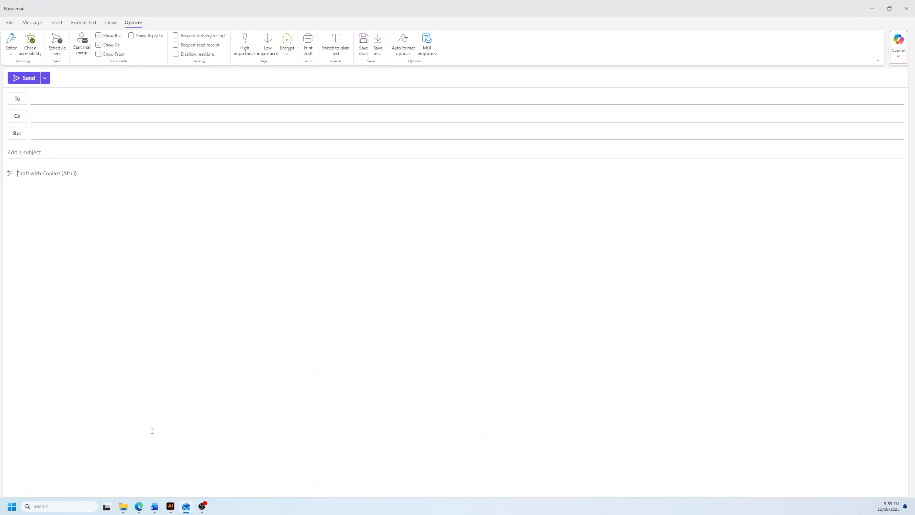
{"action": "mouse_move", "coordinate": [154, 505]}
{"action": "mouse_move", "coordinate": [186, 476]}
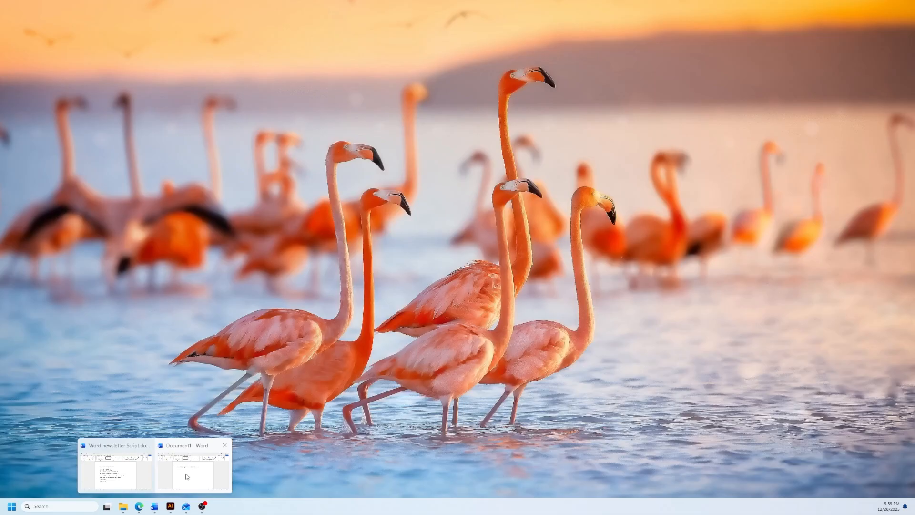
{"action": "left_click_drag", "start_coordinate": [0, 189], "coordinate": [335, 89]}
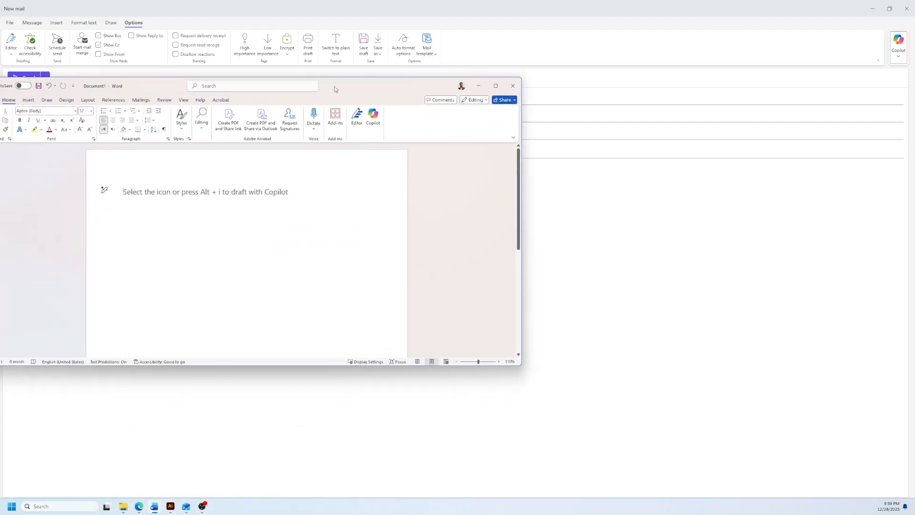
{"action": "key", "text": "super+Left"}
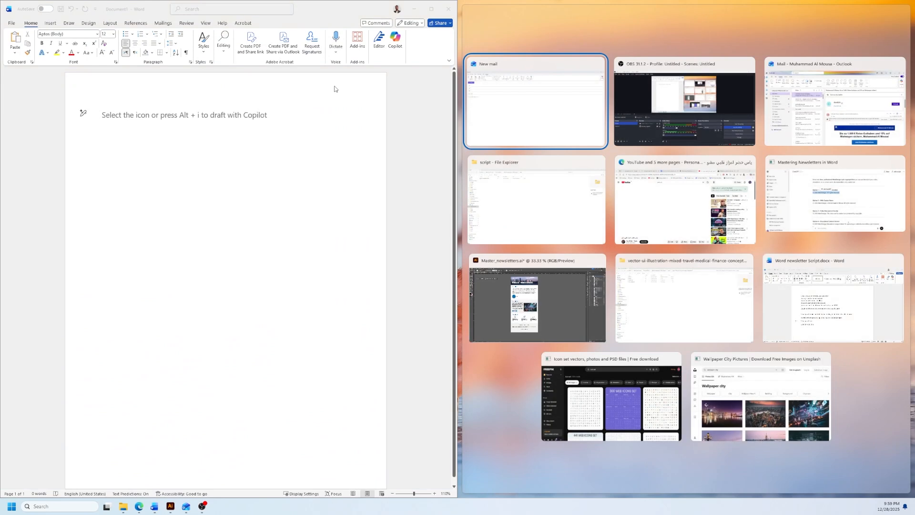
{"action": "left_click", "coordinate": [544, 106]}
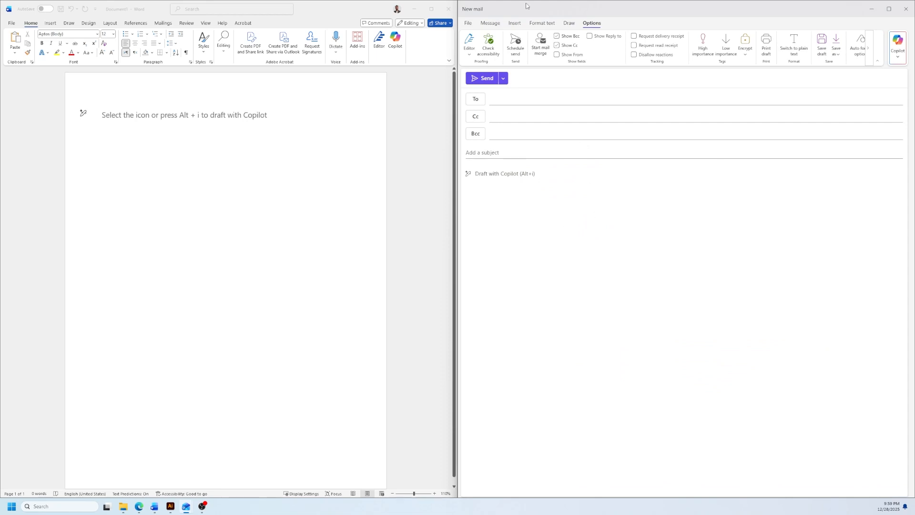
Insert a table with one row and one column in the mail body and enlarge it into a large rectangle.
{"action": "left_click", "coordinate": [515, 24]}
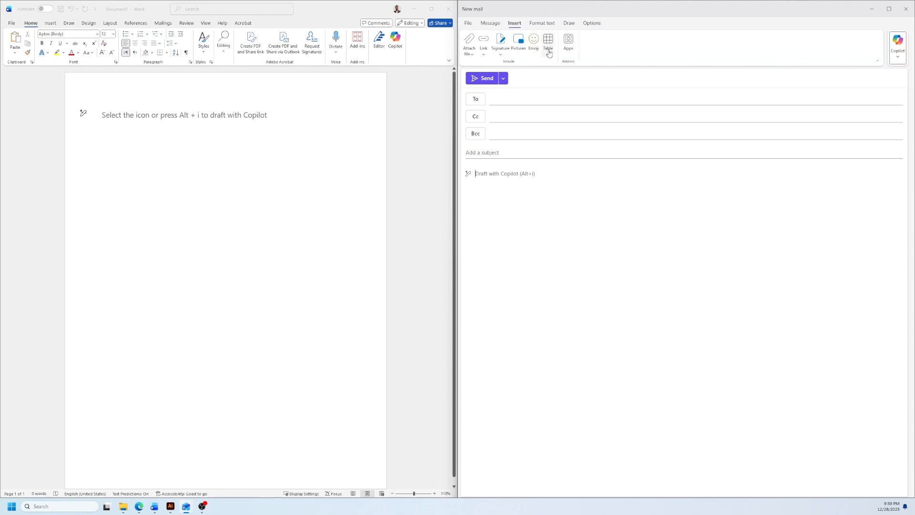
{"action": "left_click", "coordinate": [550, 58]}
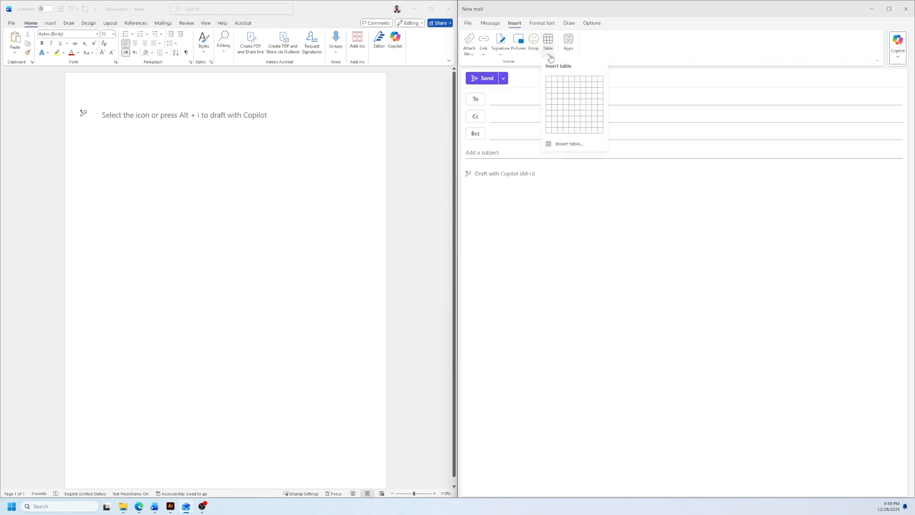
{"action": "left_click", "coordinate": [550, 81]}
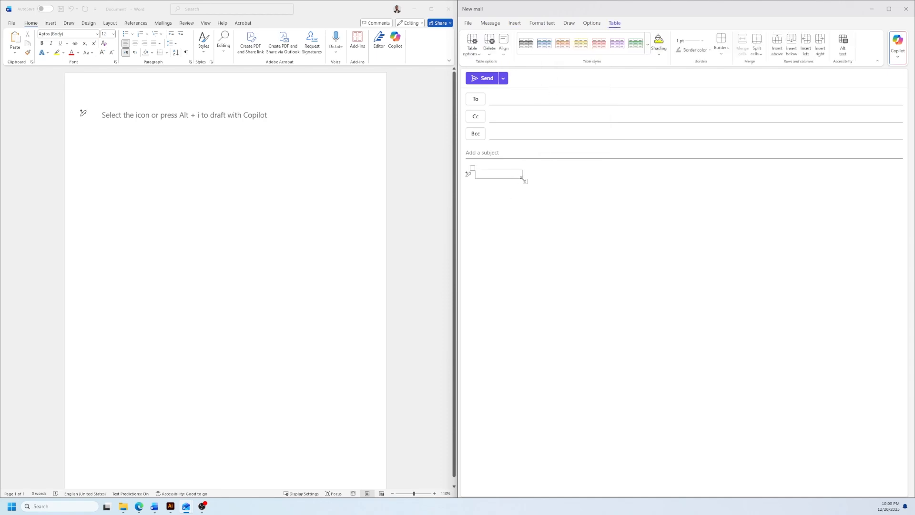
{"action": "left_click_drag", "start_coordinate": [521, 177], "coordinate": [718, 307]}
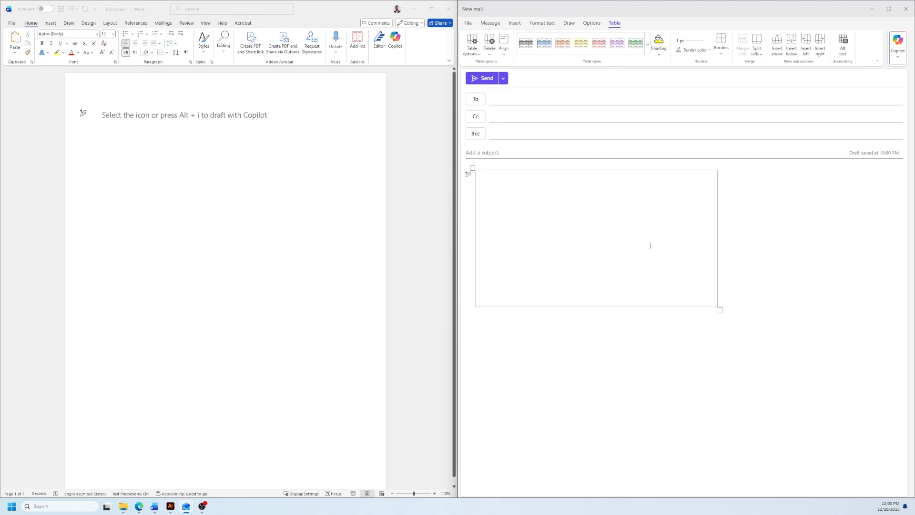
Switch to Illustrator and copy the newsletter's header artwork with the MANT logo, "Master newsletters" title and skyline photo.
{"action": "left_click", "coordinate": [171, 506]}
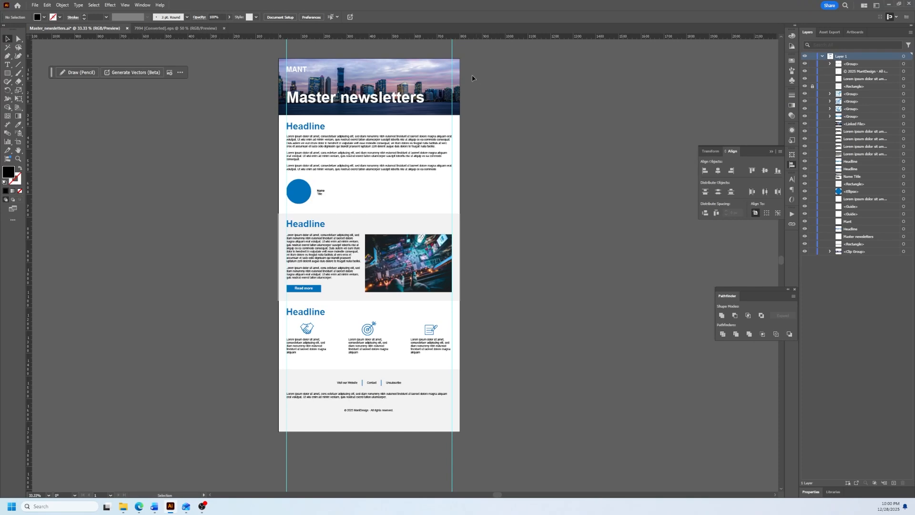
{"action": "scroll", "coordinate": [472, 77], "scroll_direction": "left", "scroll_amount": 2}
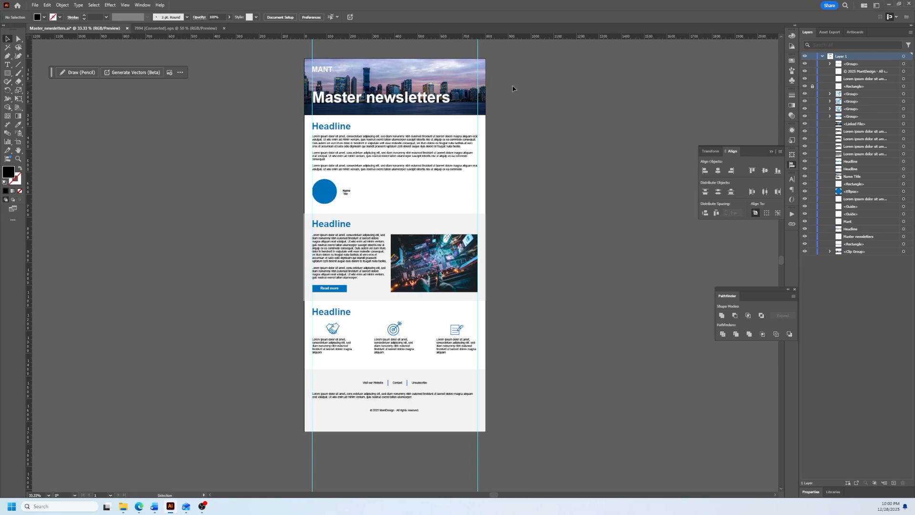
{"action": "scroll", "coordinate": [457, 67], "scroll_direction": "up", "scroll_amount": 1}
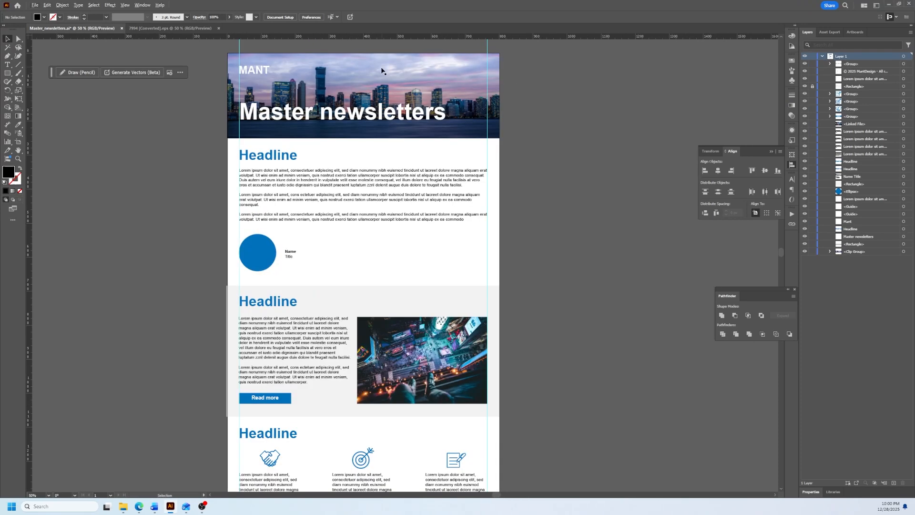
{"action": "scroll", "coordinate": [382, 121], "scroll_direction": "up", "scroll_amount": 2}
{"action": "scroll", "coordinate": [382, 121], "scroll_direction": "up", "scroll_amount": 1}
{"action": "left_click_drag", "start_coordinate": [262, 91], "coordinate": [381, 166]}
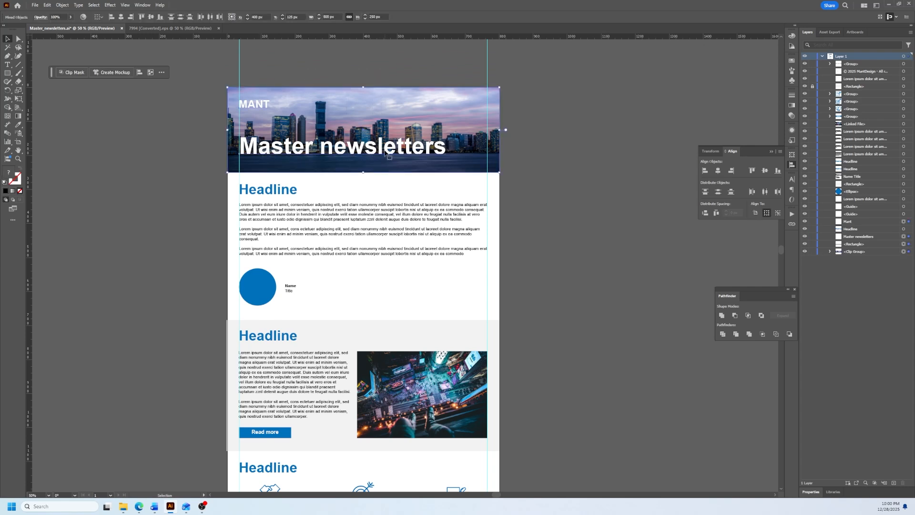
Return to the new mail and paste the copied header into the table cell as an image.
{"action": "left_click", "coordinate": [890, 5]}
{"action": "left_click", "coordinate": [507, 190]}
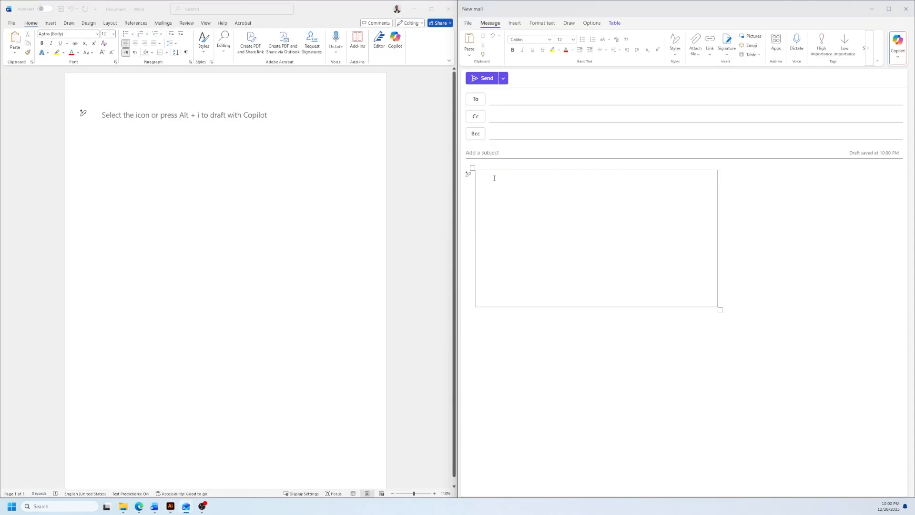
{"action": "right_click", "coordinate": [494, 218]}
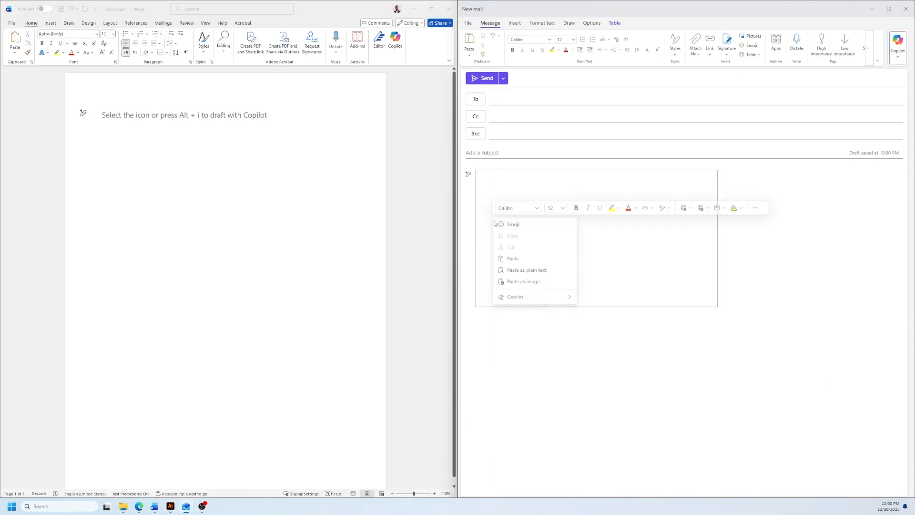
{"action": "left_click", "coordinate": [531, 281]}
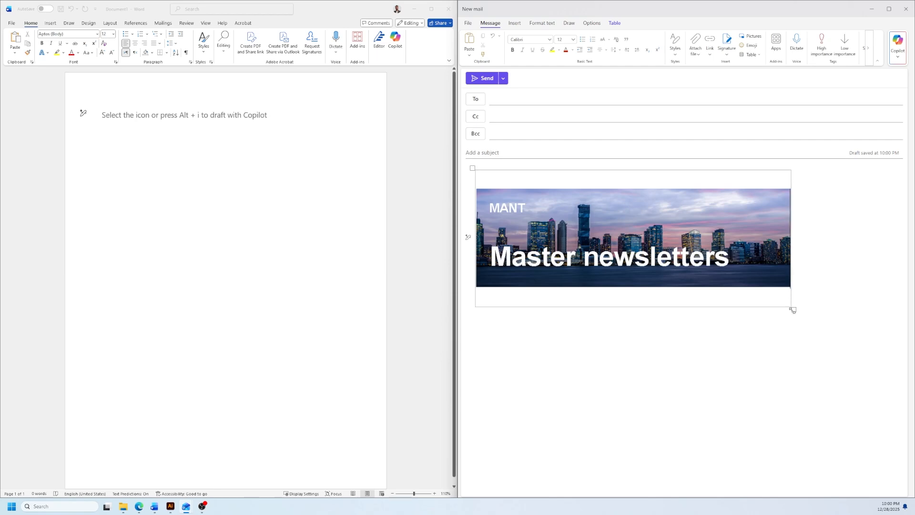
Align the header image to the top left of its table cell and fit the cell's height to the image.
{"action": "left_click_drag", "start_coordinate": [792, 310], "coordinate": [792, 399]}
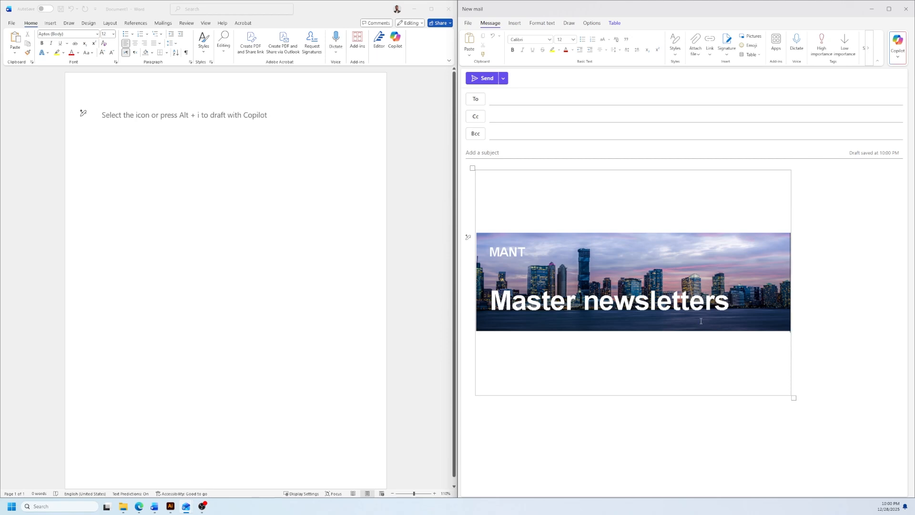
{"action": "left_click", "coordinate": [615, 23]}
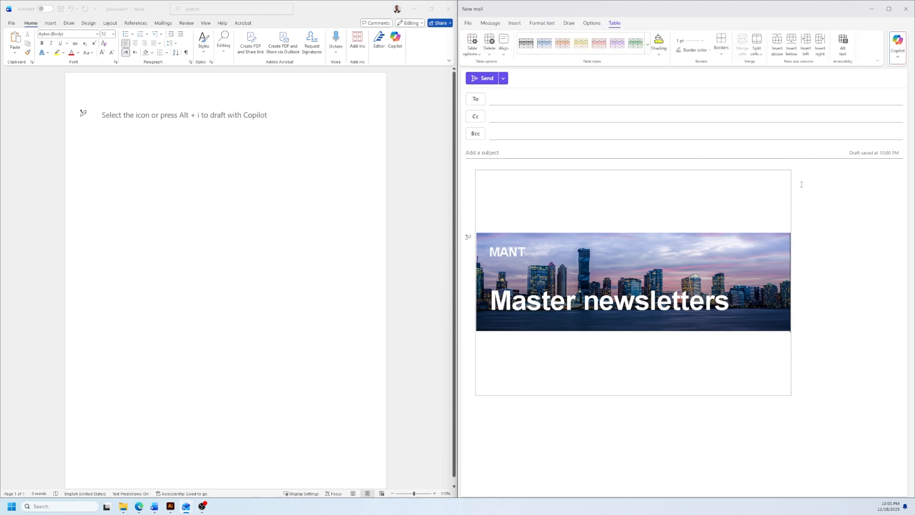
{"action": "left_click", "coordinate": [501, 54]}
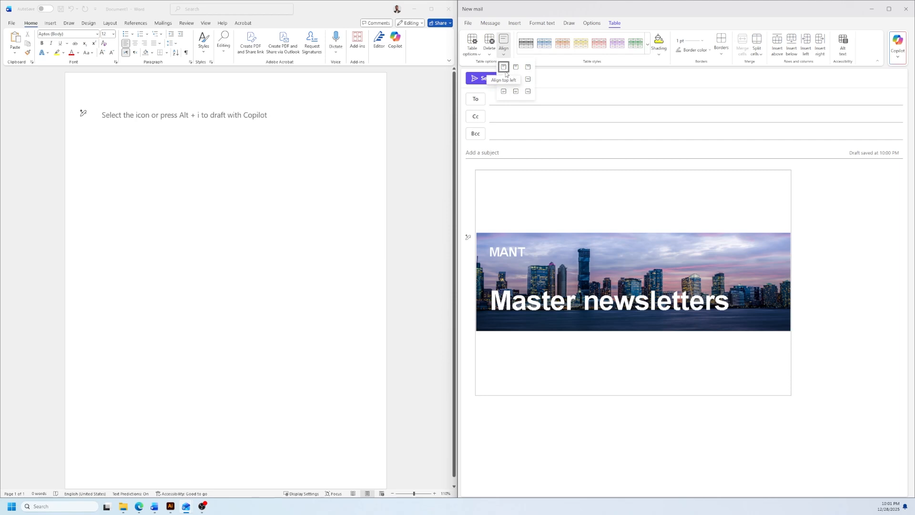
{"action": "left_click", "coordinate": [504, 68]}
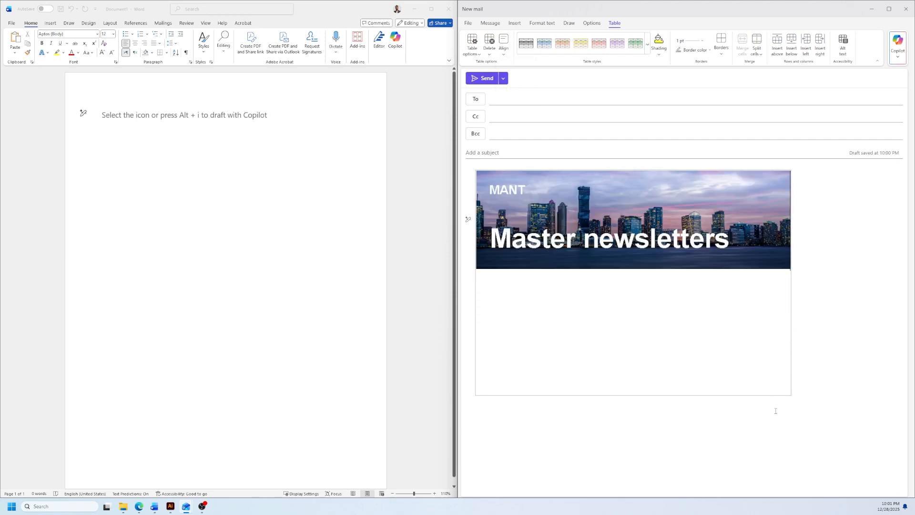
{"action": "left_click_drag", "start_coordinate": [793, 397], "coordinate": [787, 275]}
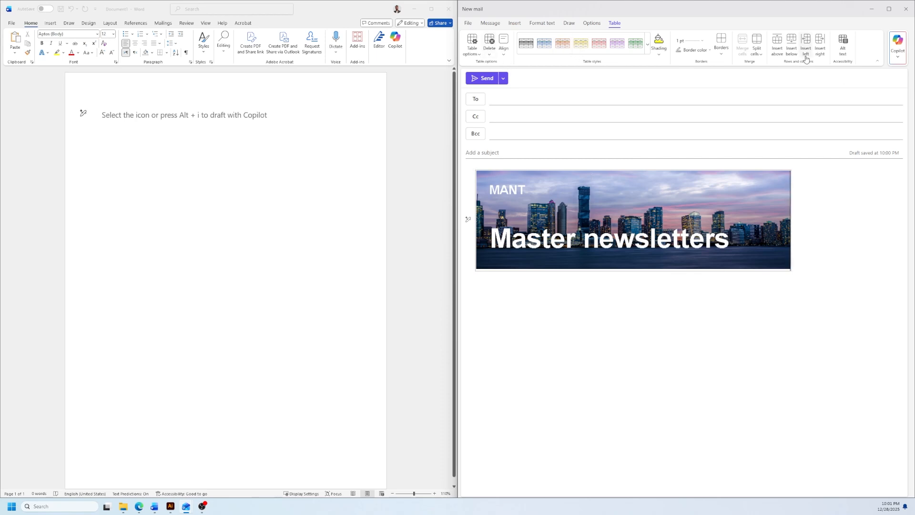
Insert a new table row below the header image row.
{"action": "left_click", "coordinate": [791, 44]}
{"action": "left_click", "coordinate": [532, 304]}
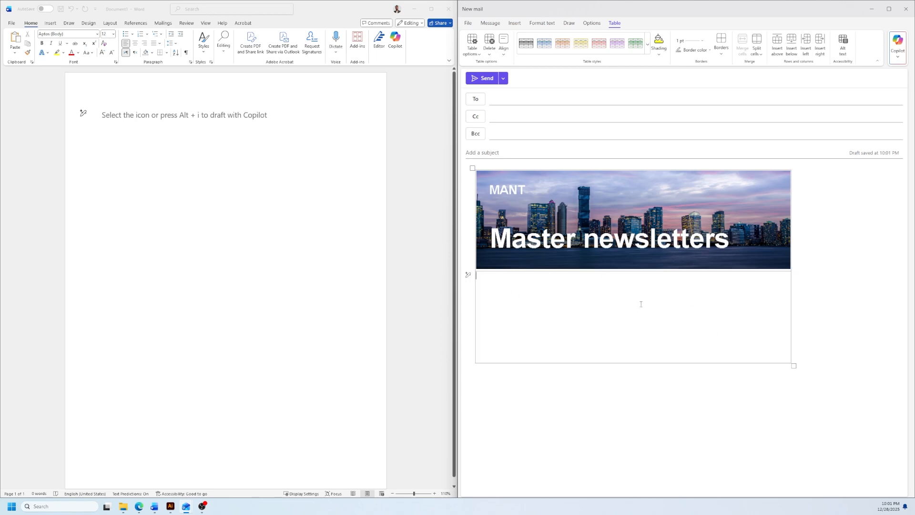
{"action": "left_click", "coordinate": [84, 460]}
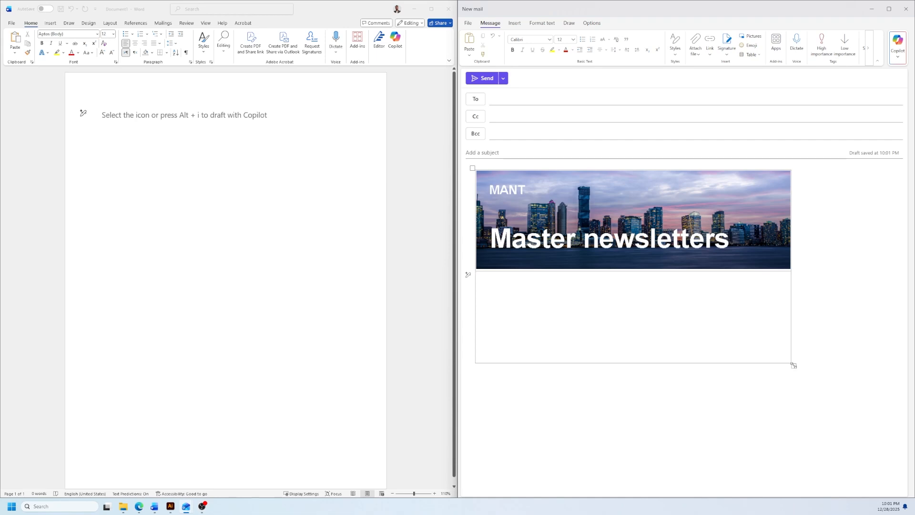
Try to limit the whole table to outside borders.
{"action": "left_click", "coordinate": [472, 169]}
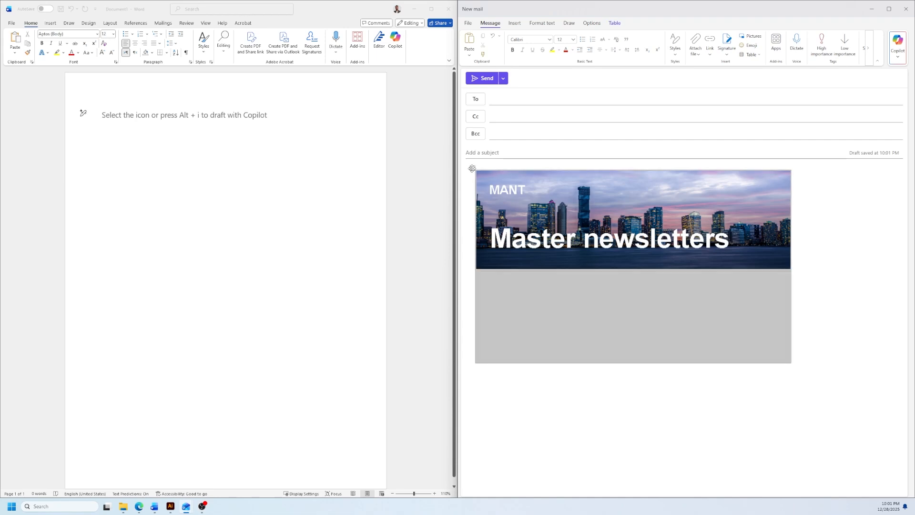
{"action": "left_click", "coordinate": [612, 26]}
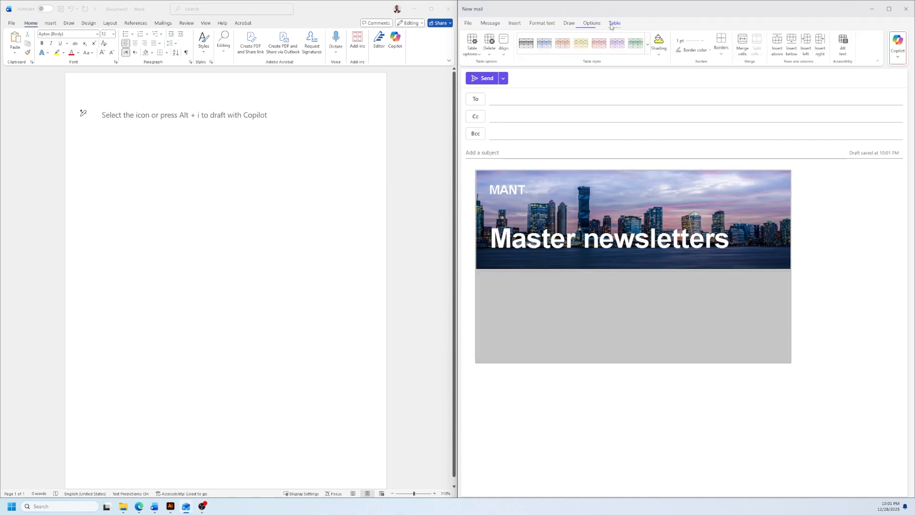
{"action": "left_click", "coordinate": [720, 58]}
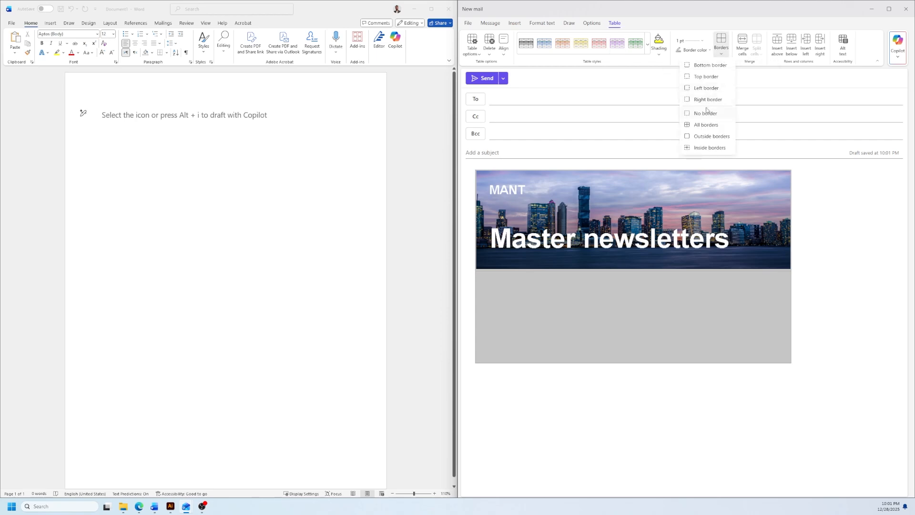
{"action": "left_click", "coordinate": [699, 137]}
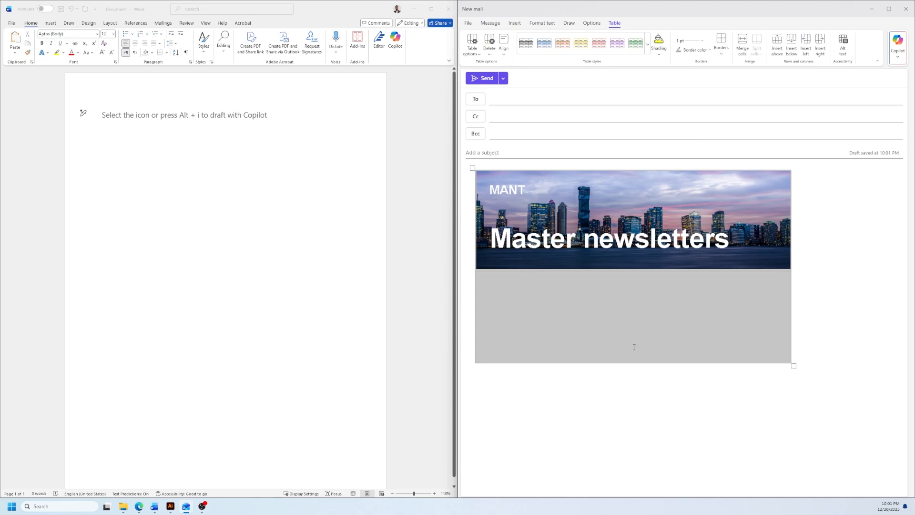
{"action": "left_click", "coordinate": [659, 290]}
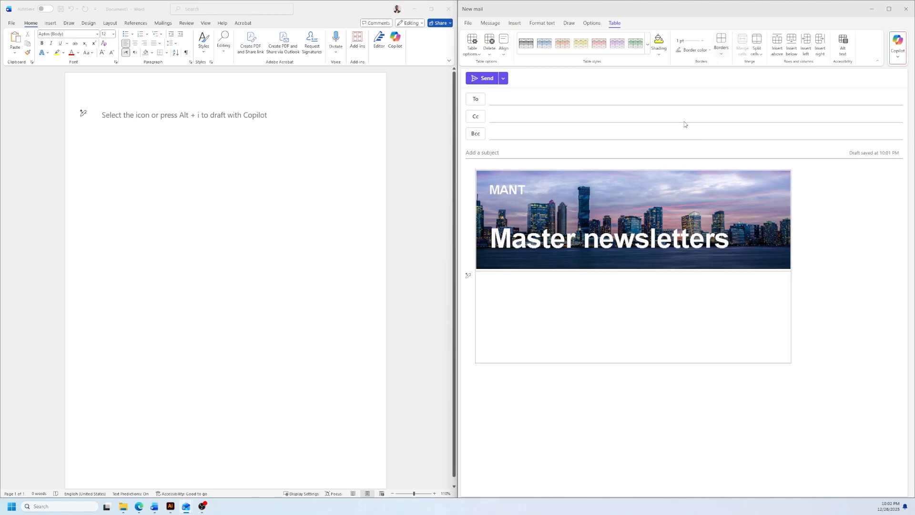
Remove all borders from the whole table and apply outside borders only.
{"action": "left_click", "coordinate": [473, 168]}
{"action": "left_click", "coordinate": [721, 47]}
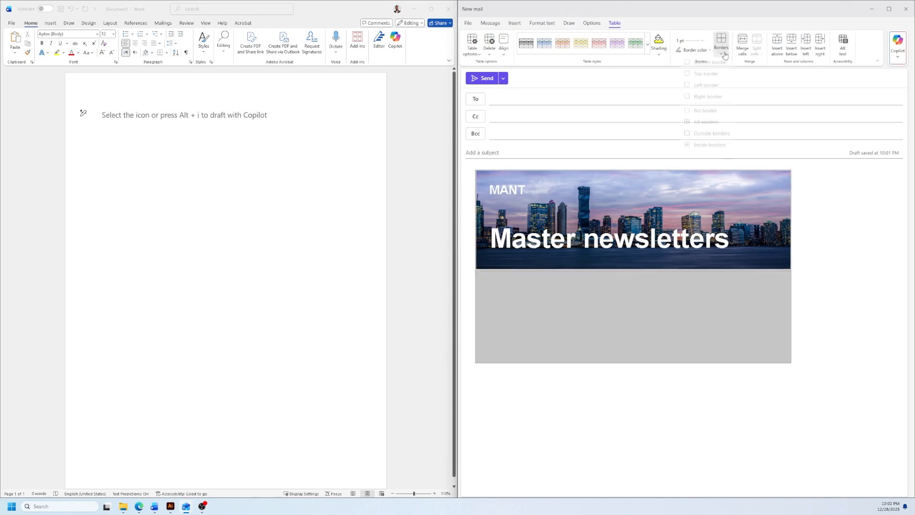
{"action": "left_click", "coordinate": [707, 113]}
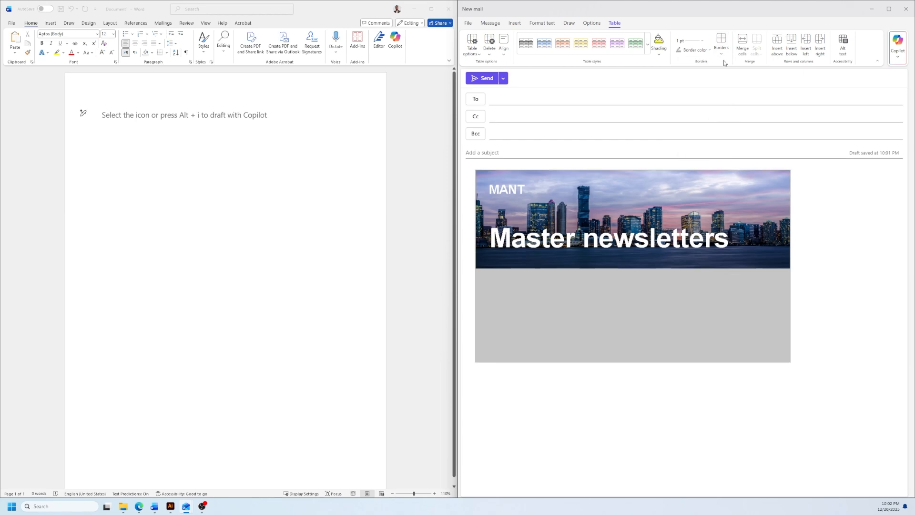
{"action": "left_click", "coordinate": [721, 50]}
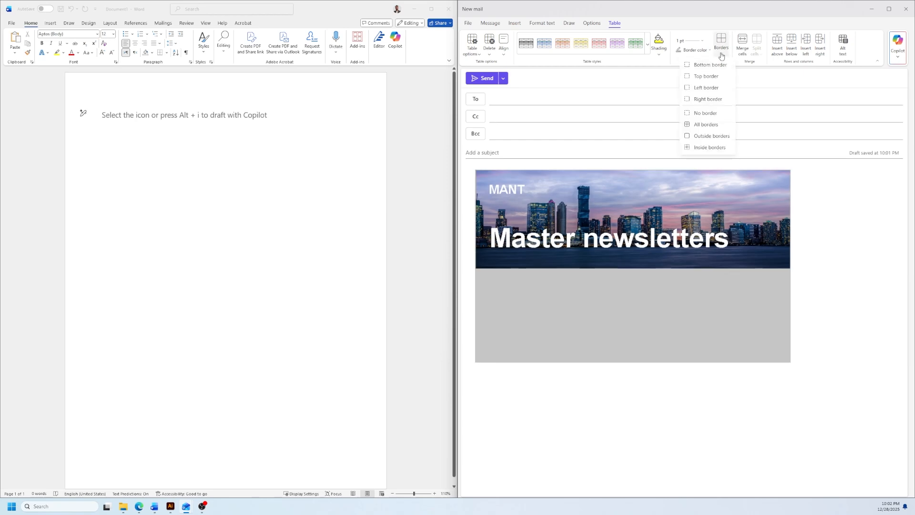
{"action": "left_click", "coordinate": [699, 140]}
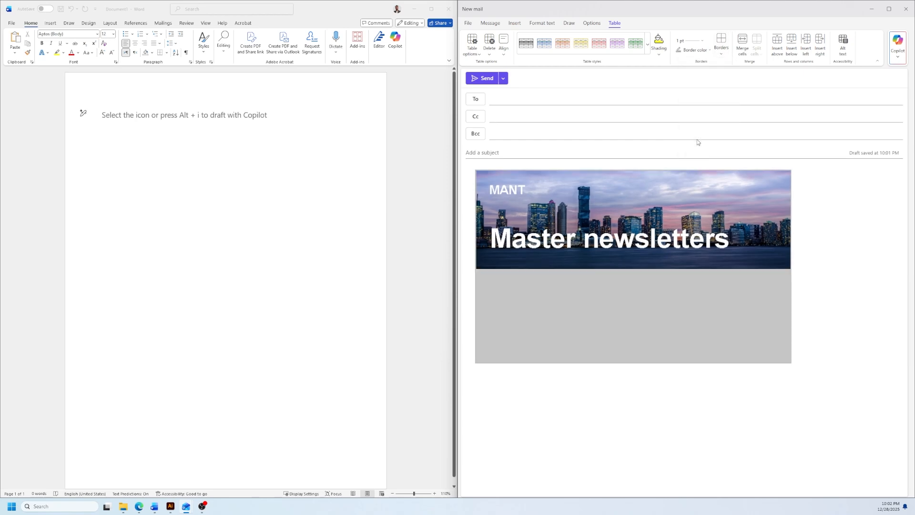
{"action": "left_click", "coordinate": [522, 316]}
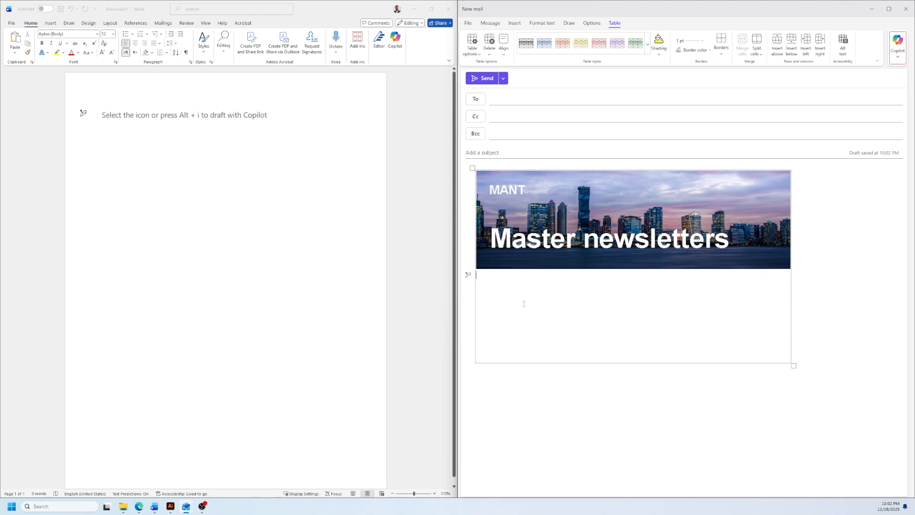
{"action": "key", "text": "super+v"}
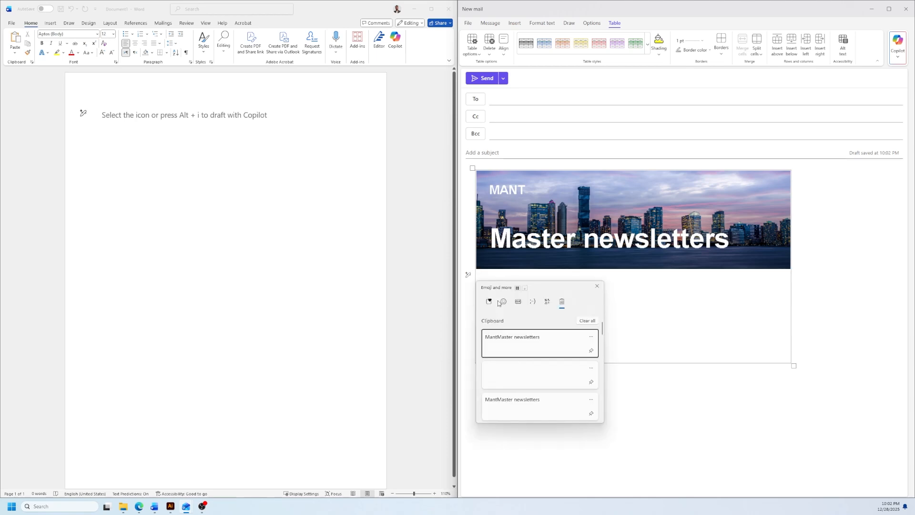
{"action": "left_click", "coordinate": [686, 337]}
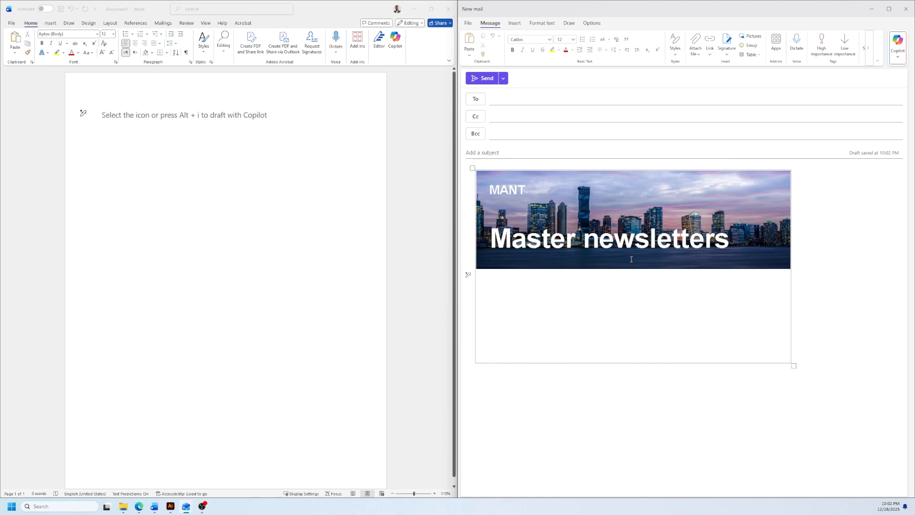
Enter the text "Headline" in the empty table row below the header image.
{"action": "left_click", "coordinate": [476, 280]}
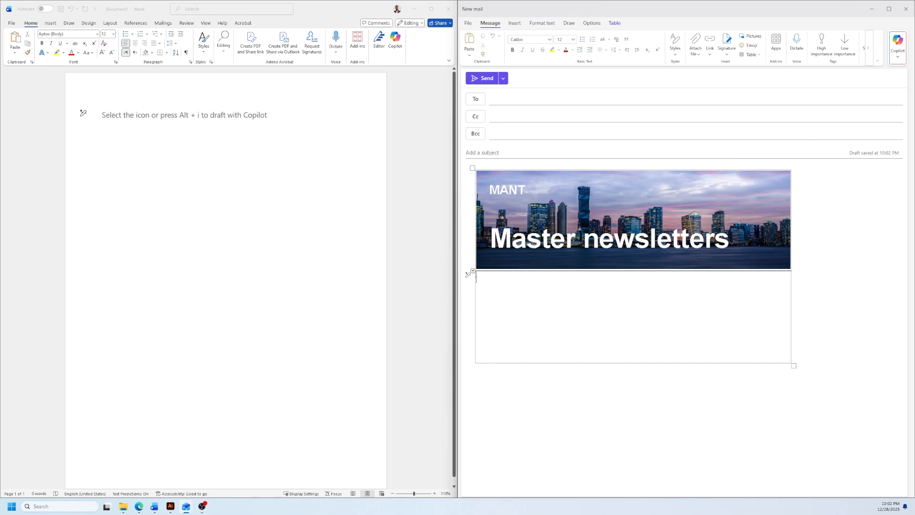
{"action": "type", "text": "Head"}
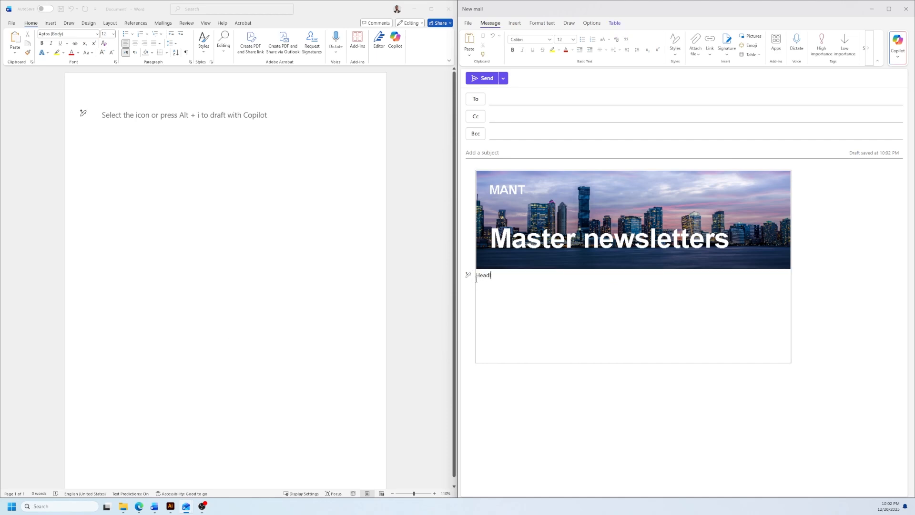
{"action": "type", "text": "line"}
Set the "Headline" text to Arial at size 24.
{"action": "left_click_drag", "start_coordinate": [500, 281], "coordinate": [476, 281]}
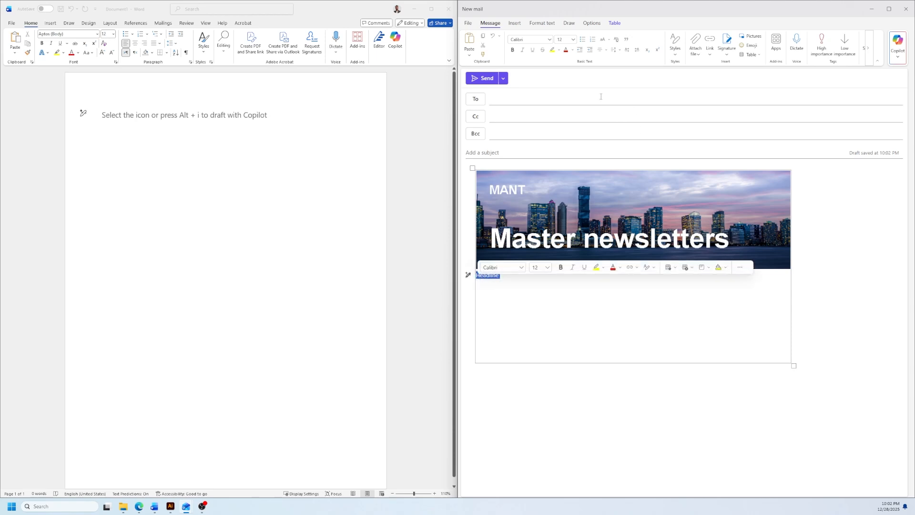
{"action": "left_click", "coordinate": [549, 40]}
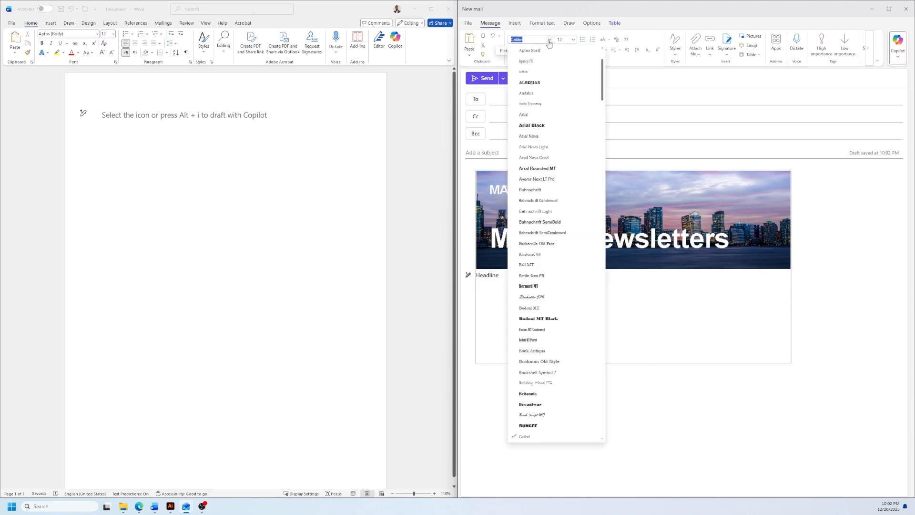
{"action": "left_click", "coordinate": [524, 115]}
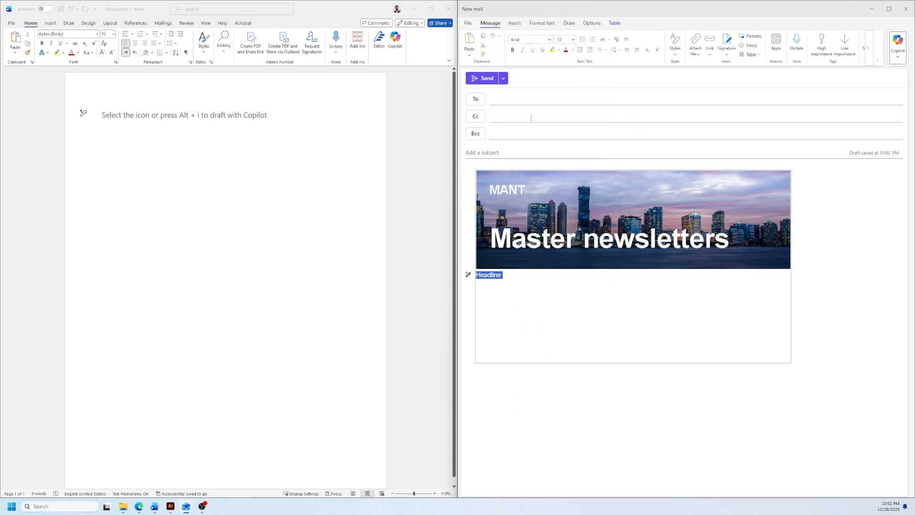
{"action": "left_click", "coordinate": [573, 40]}
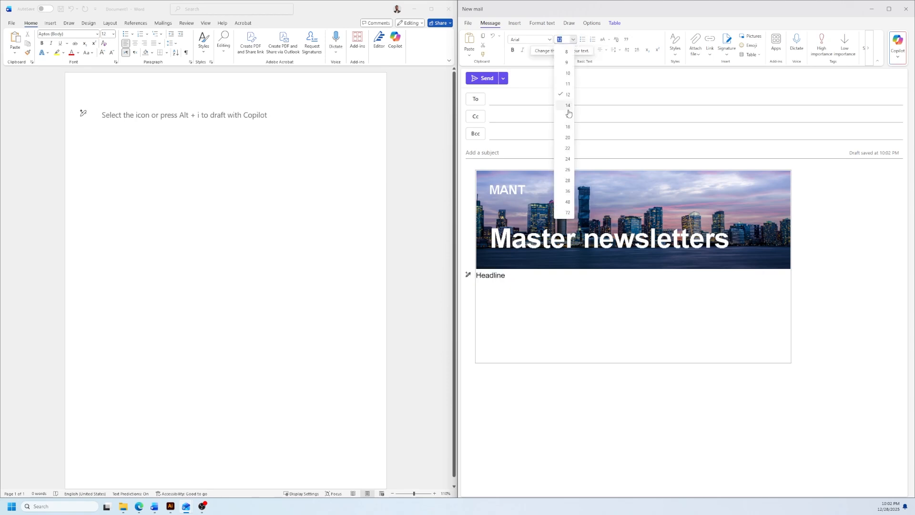
{"action": "left_click", "coordinate": [568, 163]}
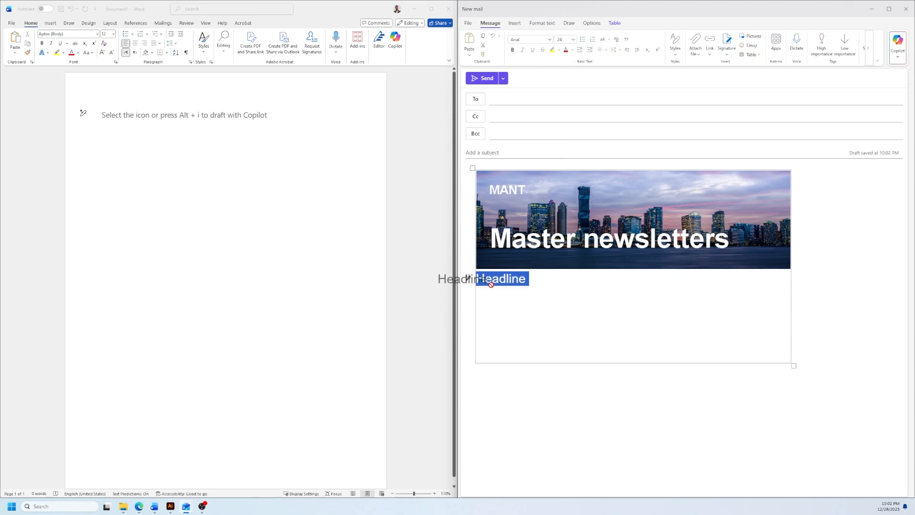
Make the "Headline" text bold.
{"action": "key", "text": "ctrl+a"}
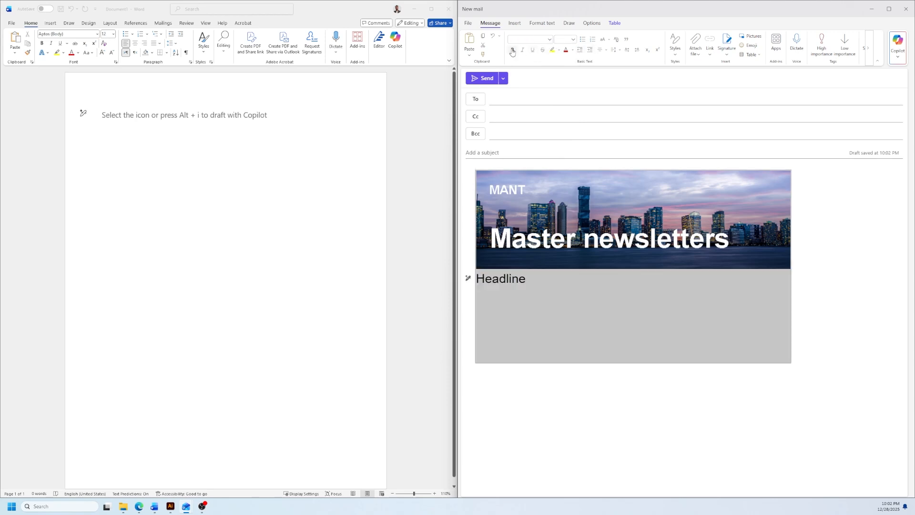
{"action": "key", "text": "ctrl+b"}
{"action": "left_click", "coordinate": [550, 40]}
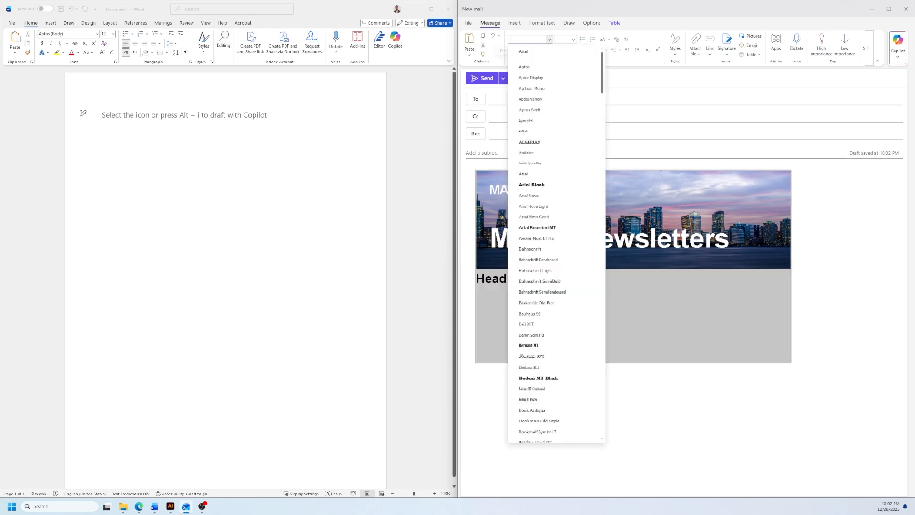
{"action": "left_click", "coordinate": [677, 279]}
{"action": "left_click_drag", "start_coordinate": [570, 280], "coordinate": [480, 284]}
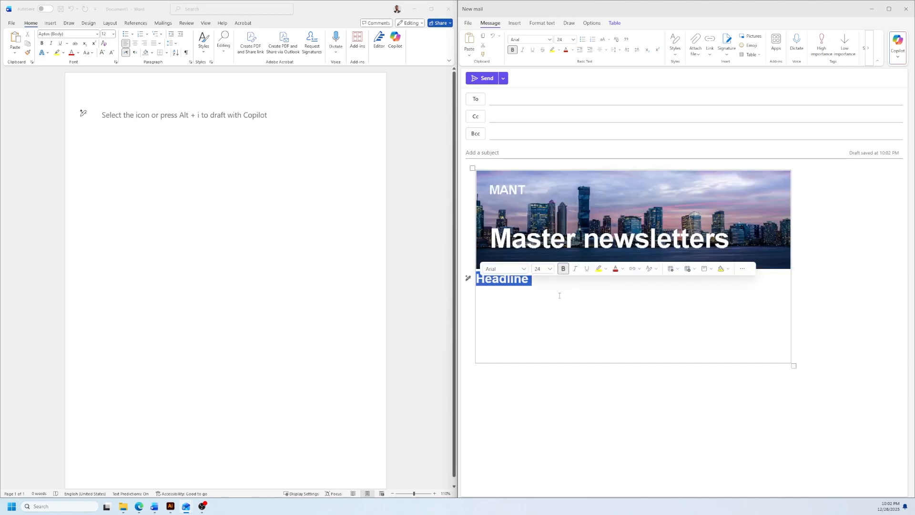
{"action": "left_click", "coordinate": [544, 283]}
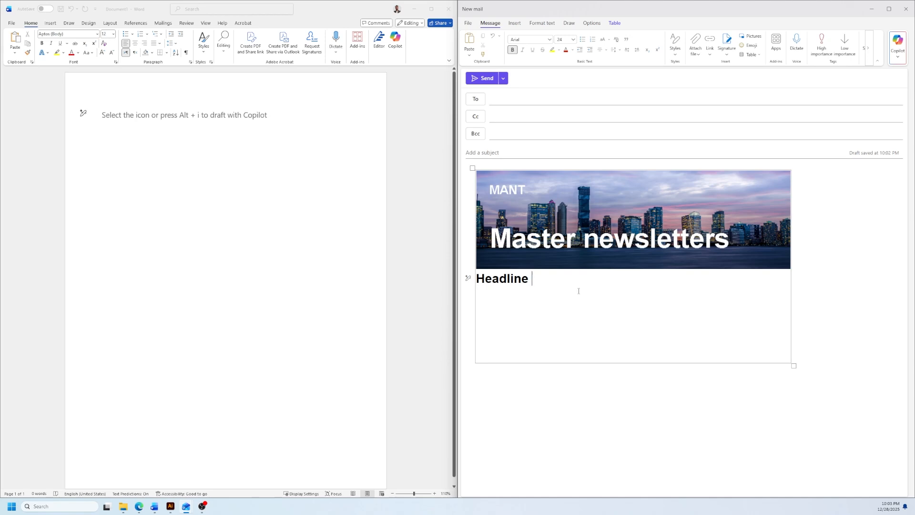
Indent the headline by one level and add space before its paragraph.
{"action": "left_click_drag", "start_coordinate": [532, 278], "coordinate": [481, 283]}
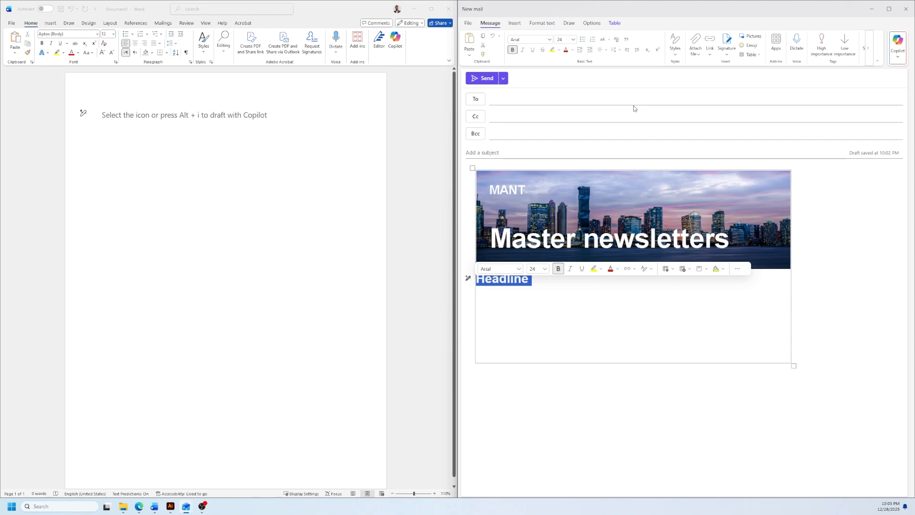
{"action": "left_click", "coordinate": [593, 55]}
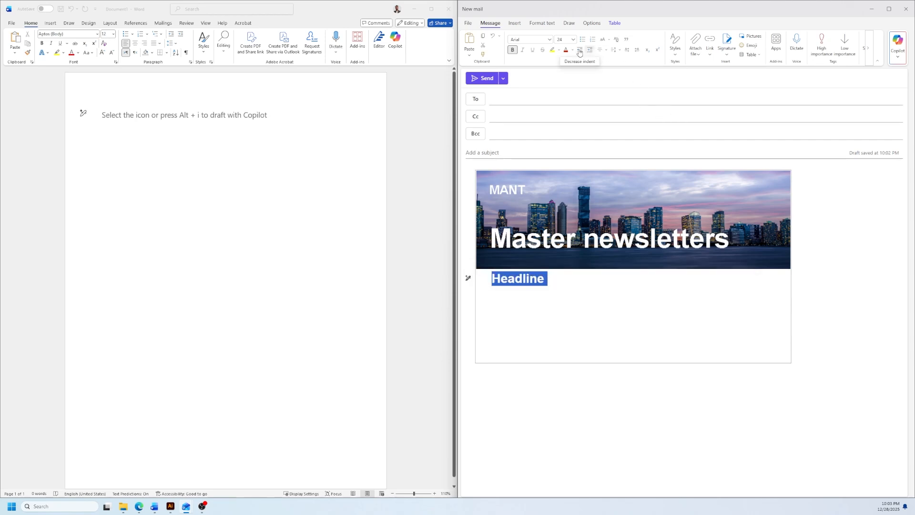
{"action": "left_click", "coordinate": [542, 23]}
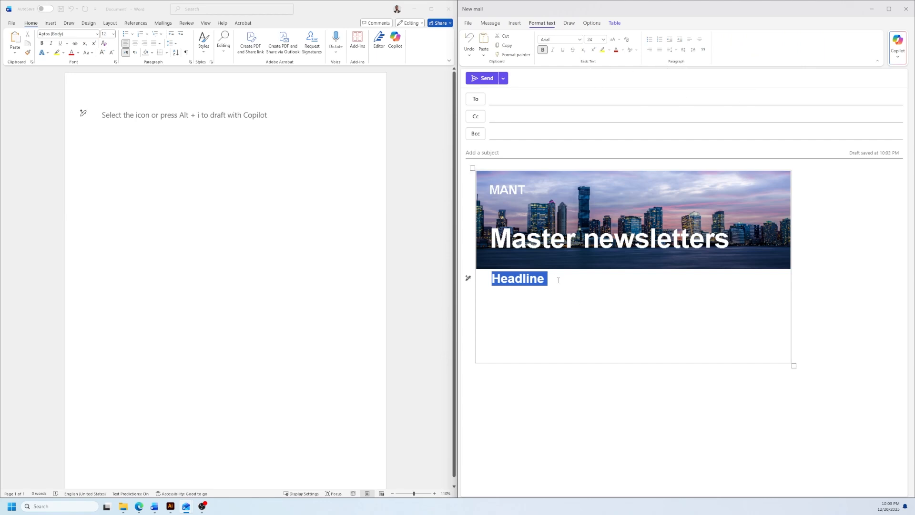
{"action": "left_click_drag", "start_coordinate": [556, 281], "coordinate": [485, 278]}
{"action": "left_click", "coordinate": [676, 51]}
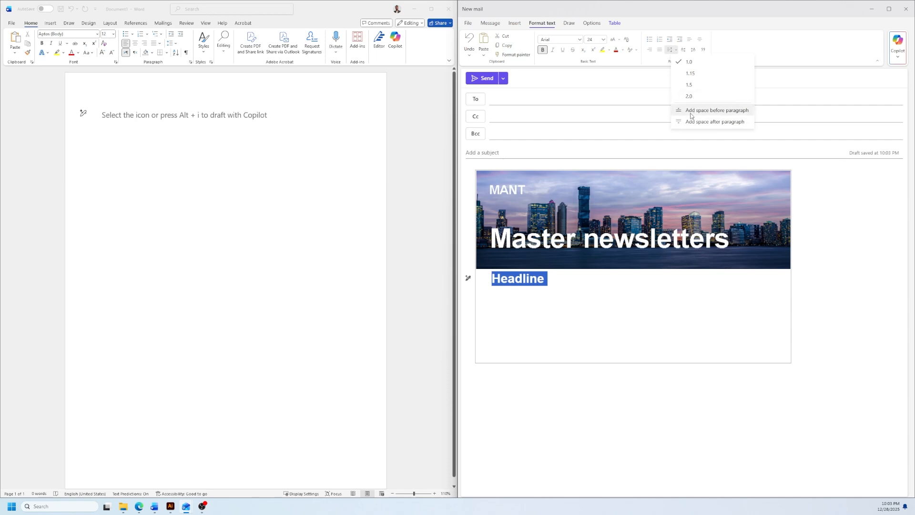
{"action": "left_click", "coordinate": [692, 115]}
{"action": "left_click", "coordinate": [671, 51]}
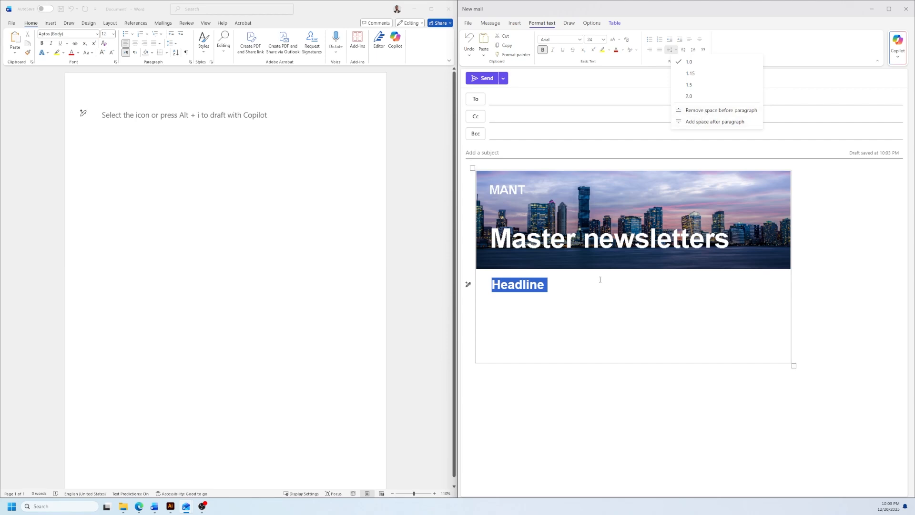
Start a new paragraph after the headline and paste the copied Lorem ipsum body text there as plain text.
{"action": "left_click", "coordinate": [554, 289]}
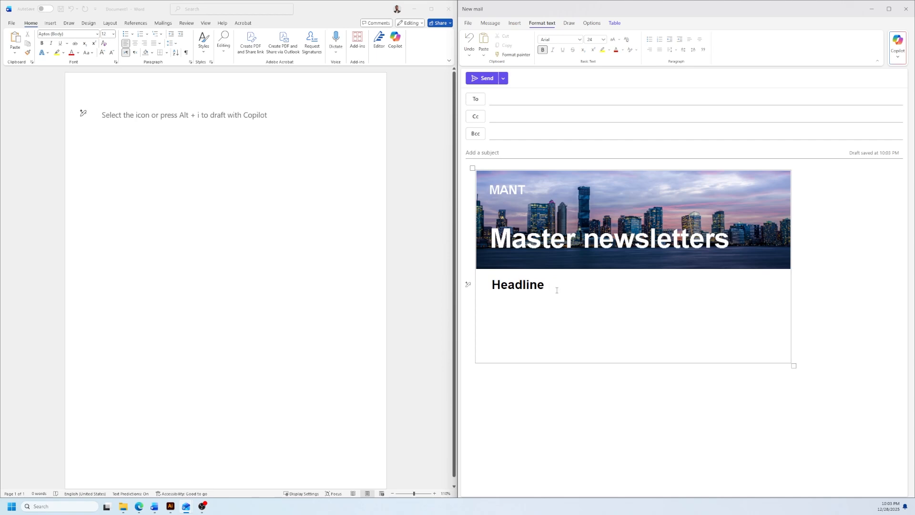
{"action": "key", "text": "Return"}
{"action": "right_click", "coordinate": [500, 307]}
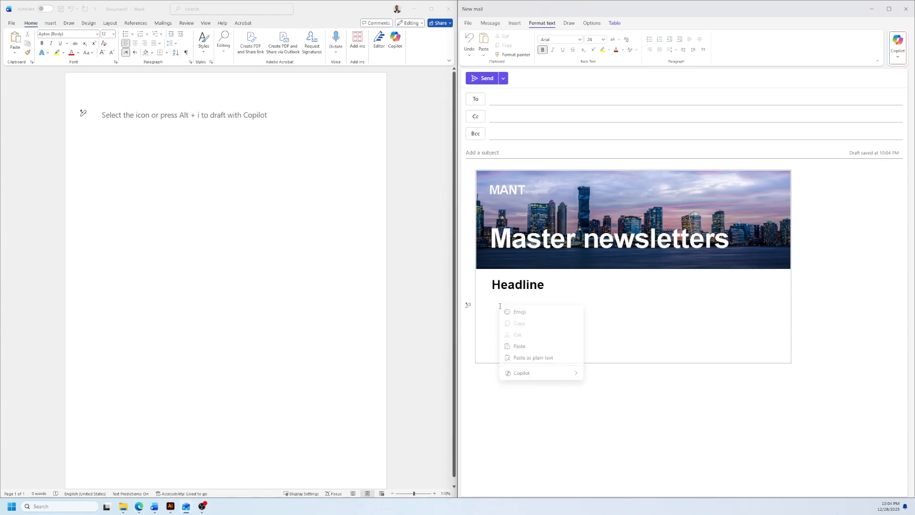
{"action": "left_click", "coordinate": [525, 359]}
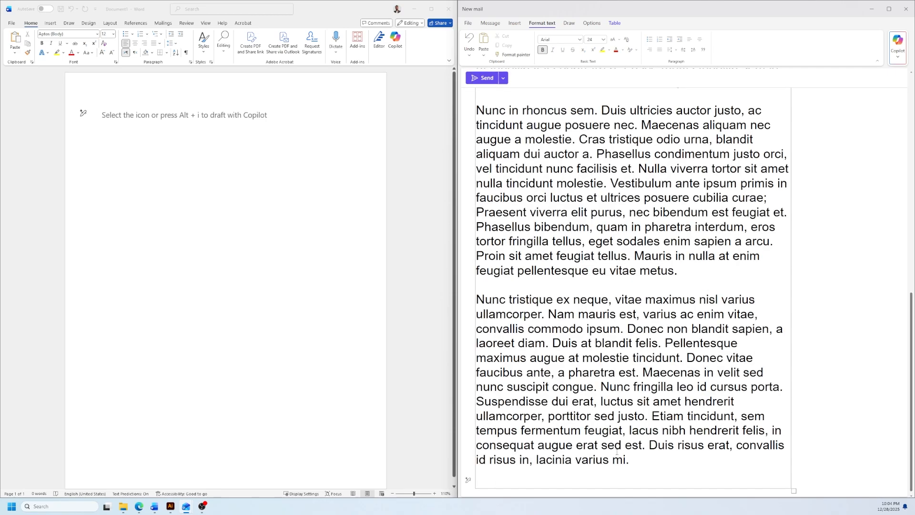
Set the font size of all pasted body paragraphs to 12.
{"action": "mouse_move", "coordinate": [630, 461]}
{"action": "left_mouse_down"}
{"action": "mouse_move", "coordinate": [476, 300]}
{"action": "mouse_move", "coordinate": [495, 257]}
{"action": "mouse_move", "coordinate": [489, 302]}
{"action": "mouse_move", "coordinate": [468, 305]}
{"action": "left_mouse_up"}
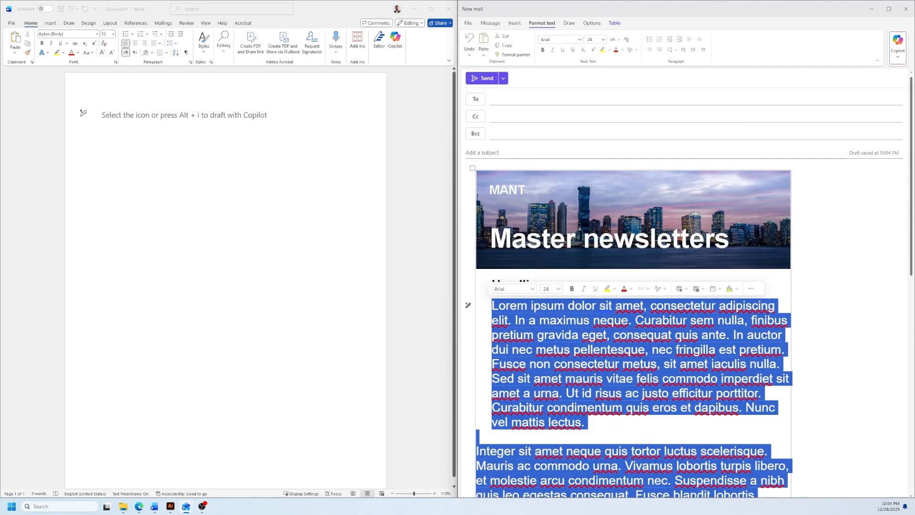
{"action": "left_click", "coordinate": [603, 39]}
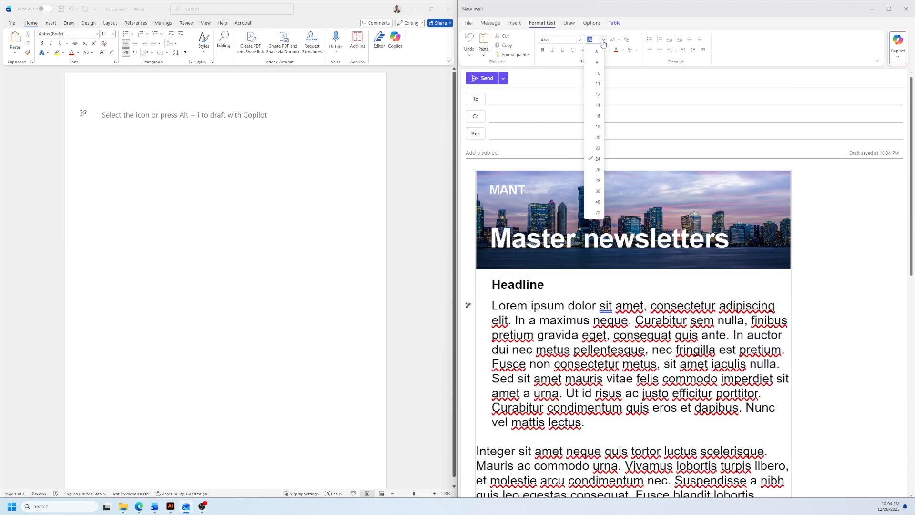
{"action": "left_click", "coordinate": [597, 95]}
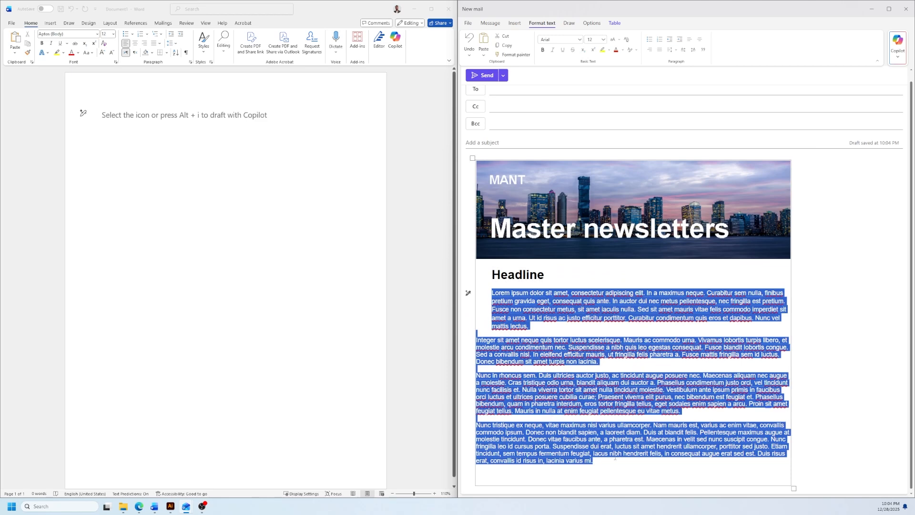
{"action": "left_click", "coordinate": [600, 463]}
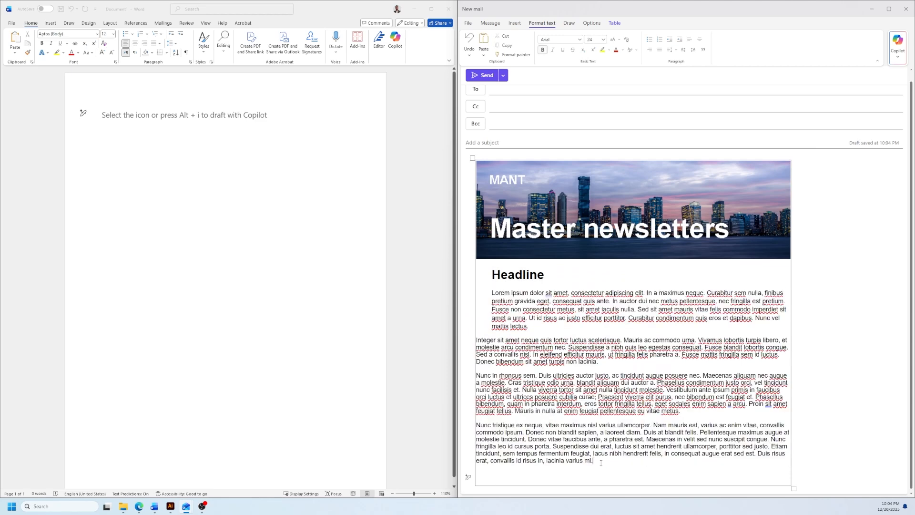
Indent all body paragraphs by one level so that they align with the headline.
{"action": "left_click_drag", "start_coordinate": [601, 463], "coordinate": [492, 292]}
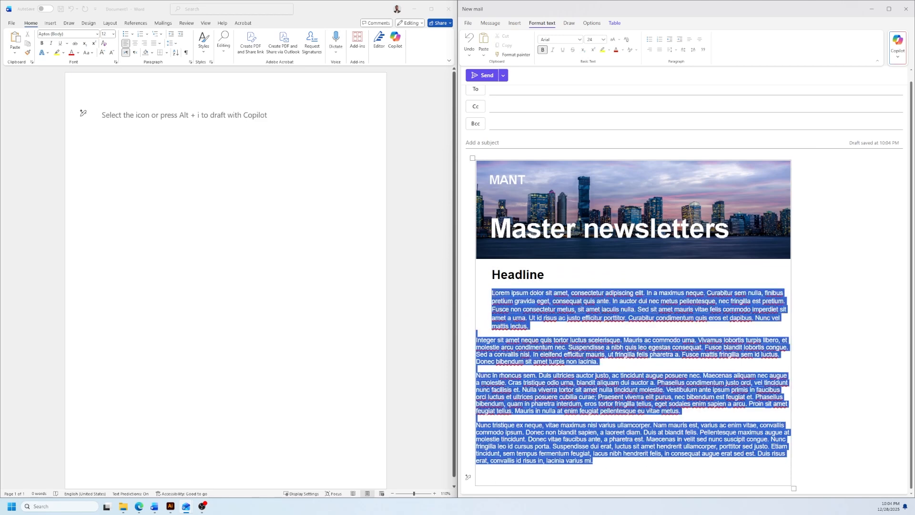
{"action": "left_click", "coordinate": [679, 40]}
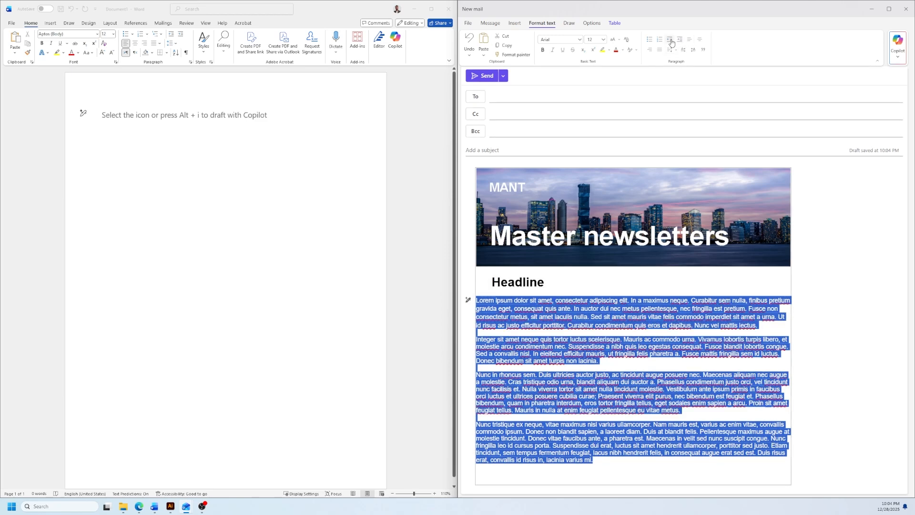
{"action": "left_click", "coordinate": [680, 41]}
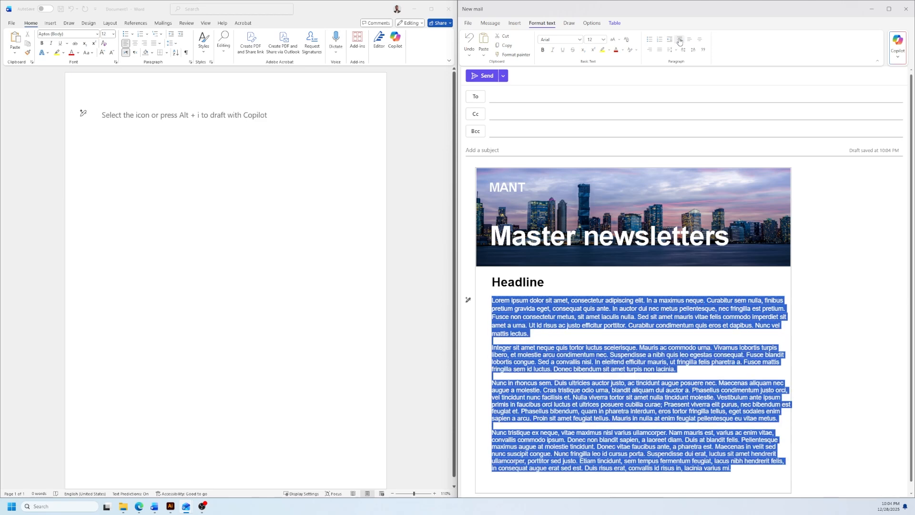
{"action": "left_click", "coordinate": [591, 329]}
{"action": "scroll", "coordinate": [628, 301], "scroll_direction": "down", "scroll_amount": 1}
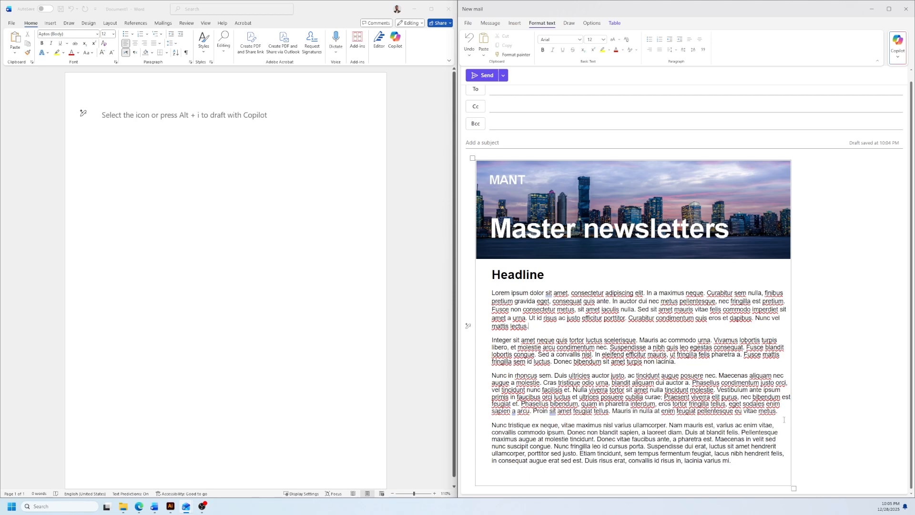
{"action": "left_click", "coordinate": [743, 462]}
{"action": "left_click", "coordinate": [763, 425]}
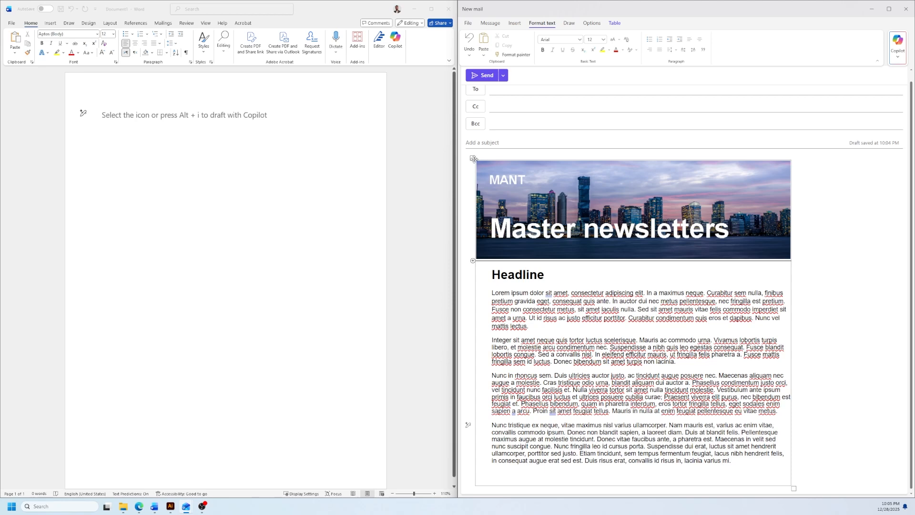
Remove all borders from the whole newsletter table.
{"action": "left_click", "coordinate": [473, 158]}
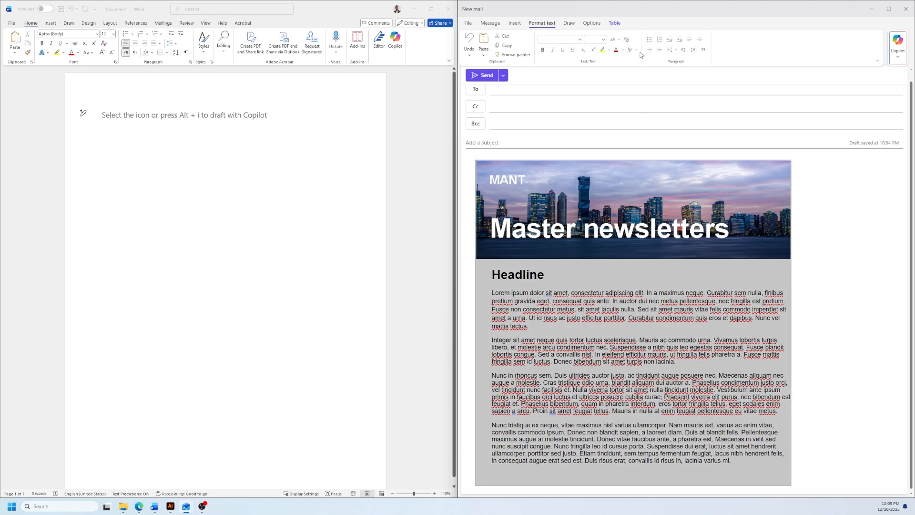
{"action": "left_click", "coordinate": [607, 24]}
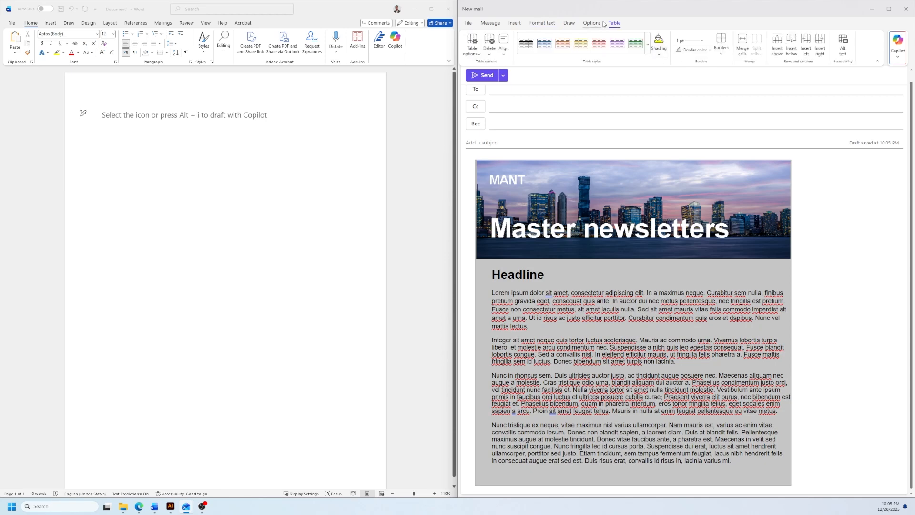
{"action": "left_click", "coordinate": [720, 55]}
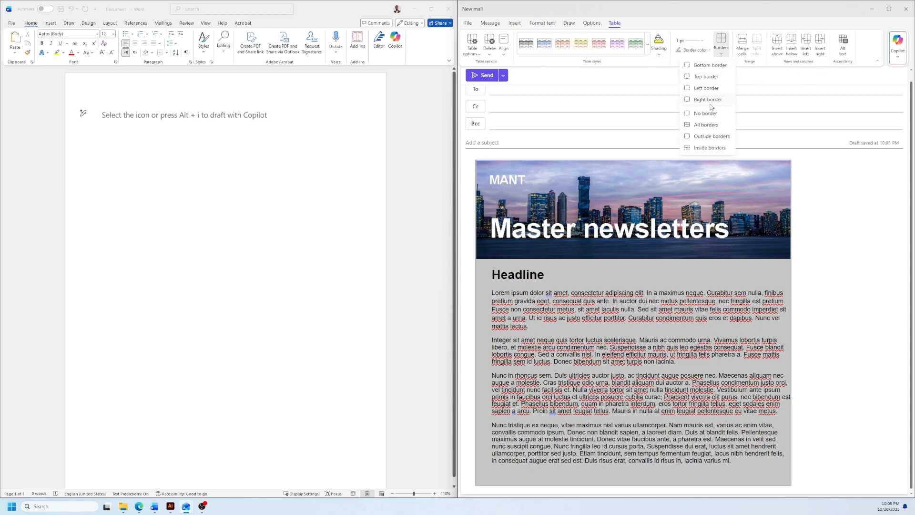
{"action": "left_click", "coordinate": [705, 113]}
{"action": "left_click", "coordinate": [815, 301]}
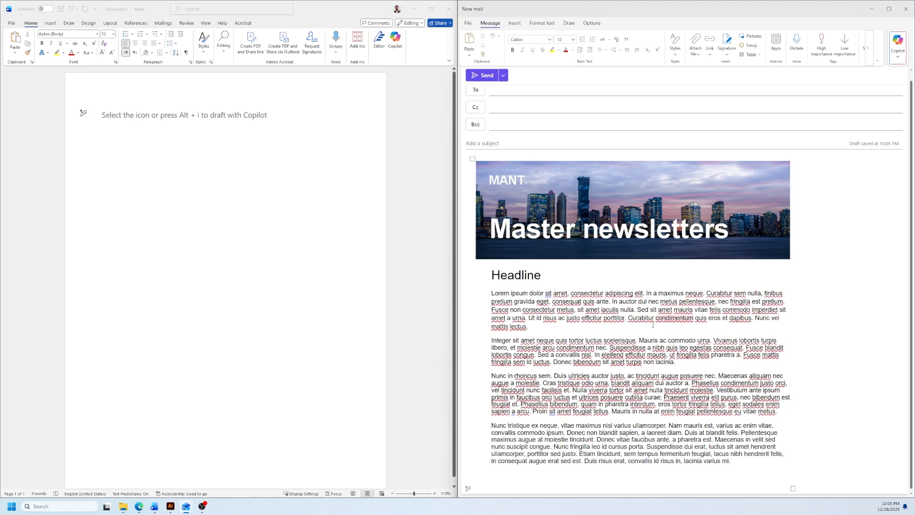
Insert a table with two columns and one row below the last body paragraph of the newsletter.
{"action": "left_click_drag", "start_coordinate": [528, 327], "coordinate": [508, 330]}
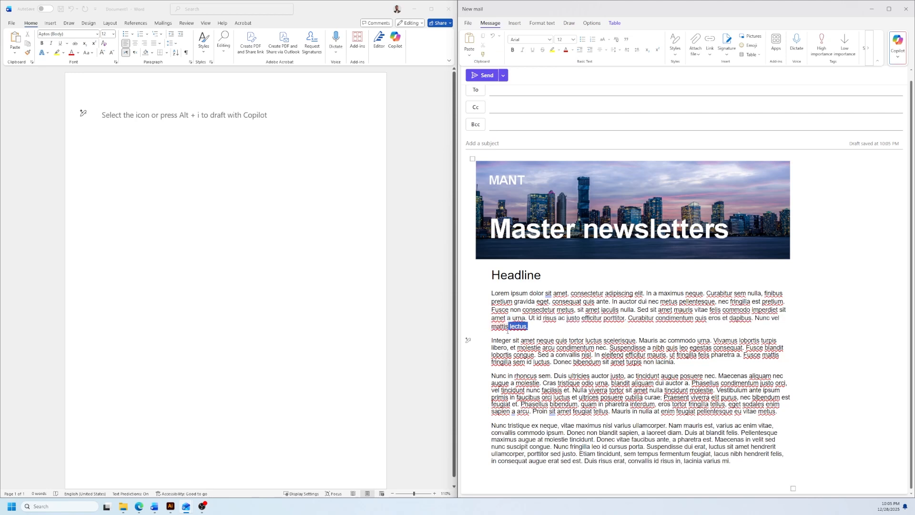
{"action": "left_click", "coordinate": [508, 330]}
{"action": "left_click", "coordinate": [752, 466]}
{"action": "left_click", "coordinate": [514, 22]}
{"action": "left_click", "coordinate": [548, 56]}
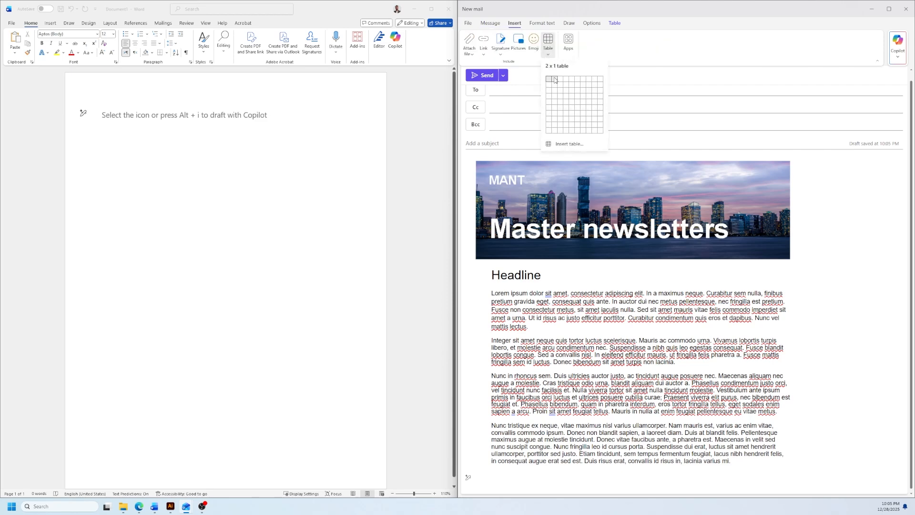
{"action": "left_click", "coordinate": [554, 80]}
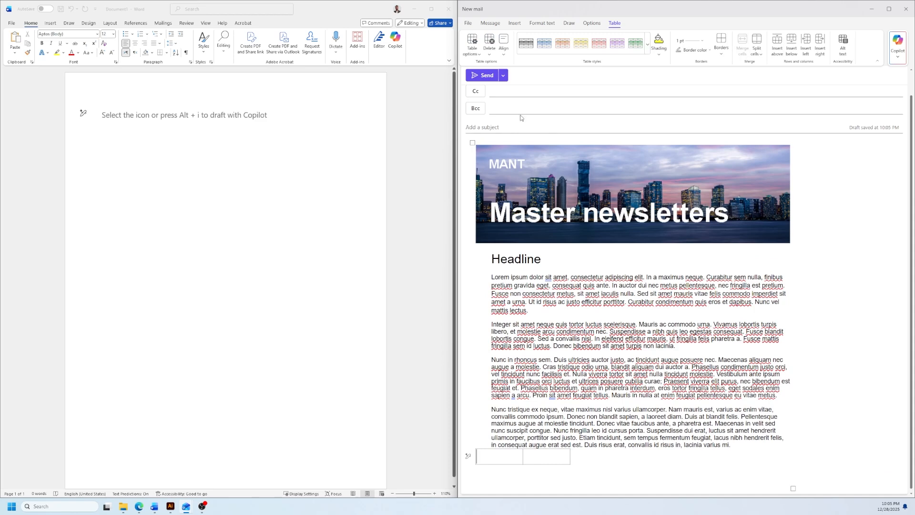
Apply outside borders to the whole newsletter table.
{"action": "left_click", "coordinate": [472, 143]}
{"action": "left_click", "coordinate": [721, 45]}
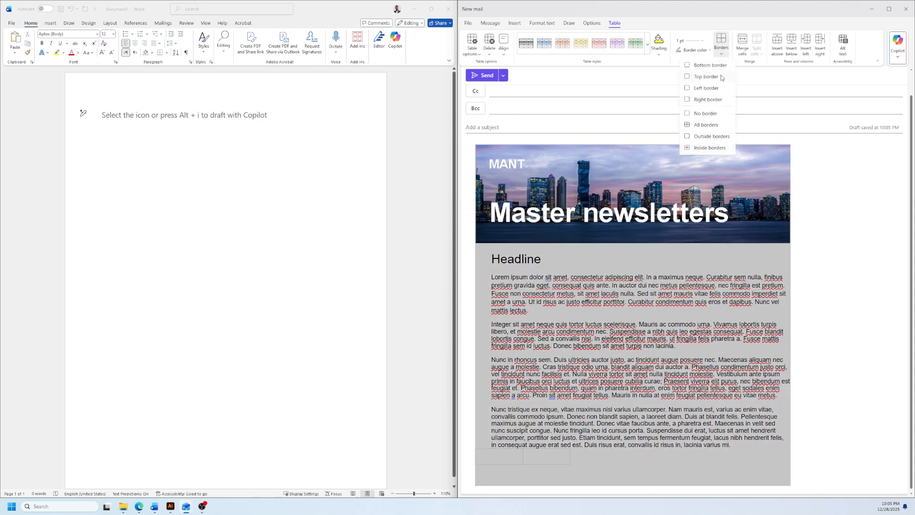
{"action": "left_click", "coordinate": [705, 138]}
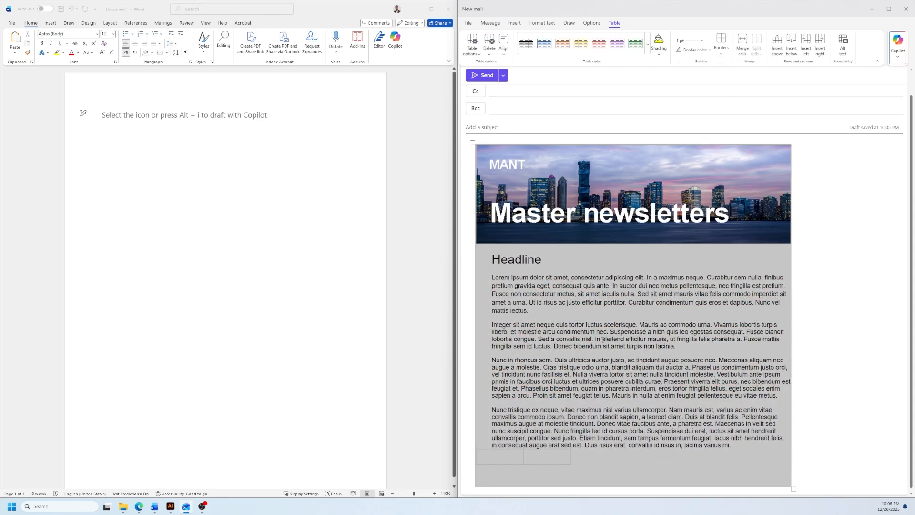
{"action": "left_click", "coordinate": [468, 381]}
Try to resize the nested two-column table to the newsletter's width, and delete that table.
{"action": "left_click", "coordinate": [531, 458]}
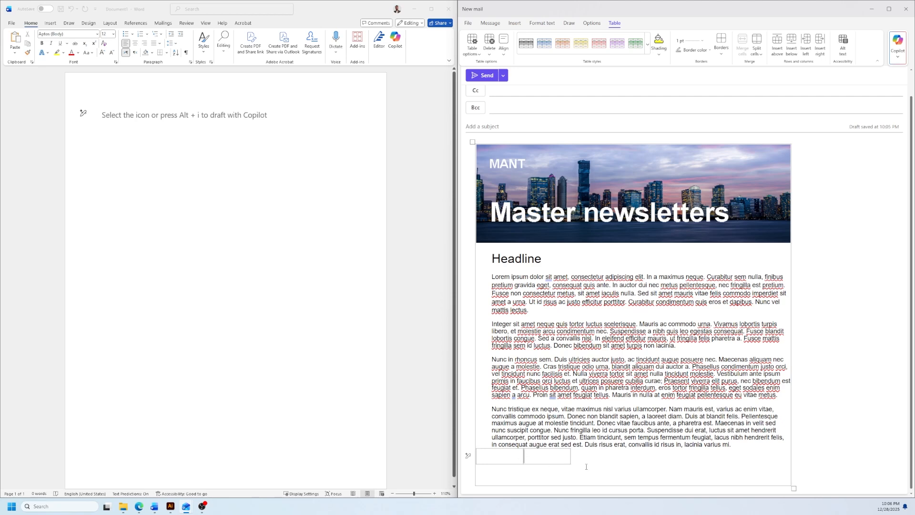
{"action": "left_click_drag", "start_coordinate": [572, 465], "coordinate": [717, 469]}
{"action": "left_click", "coordinate": [476, 446]}
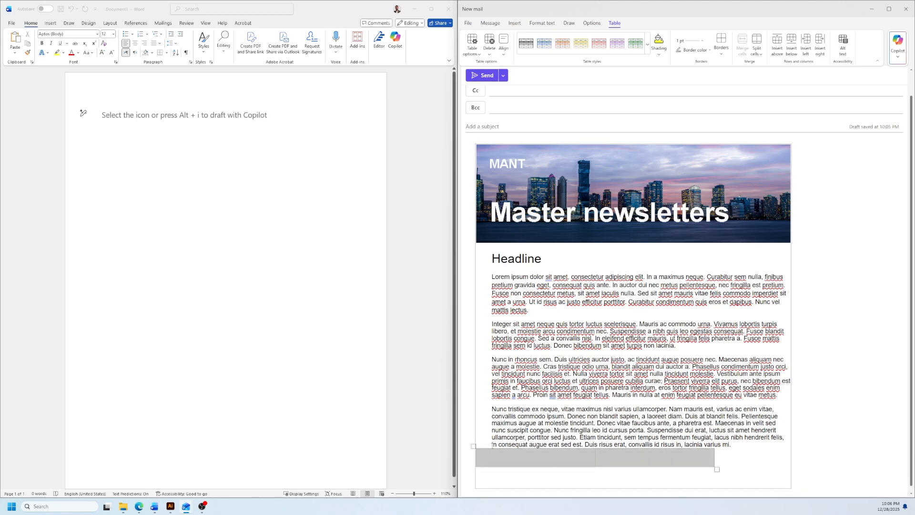
{"action": "left_click", "coordinate": [474, 57]}
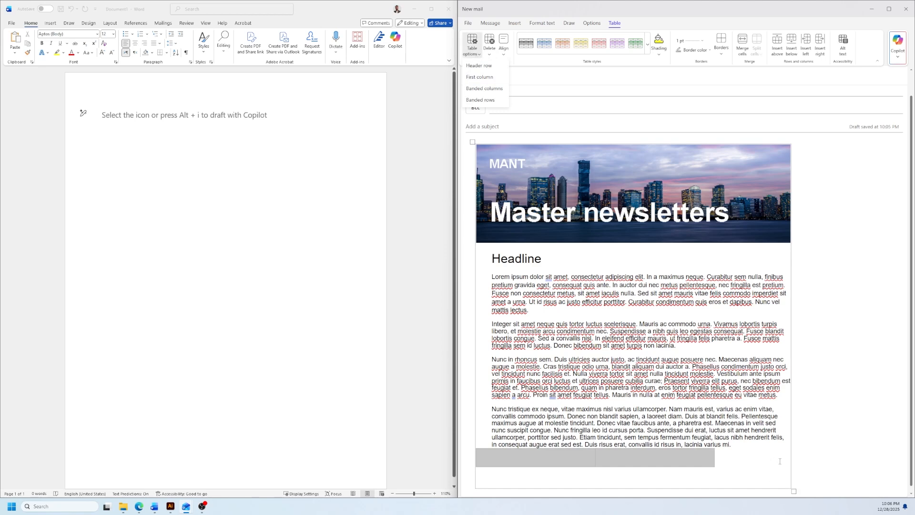
{"action": "left_click", "coordinate": [643, 461]}
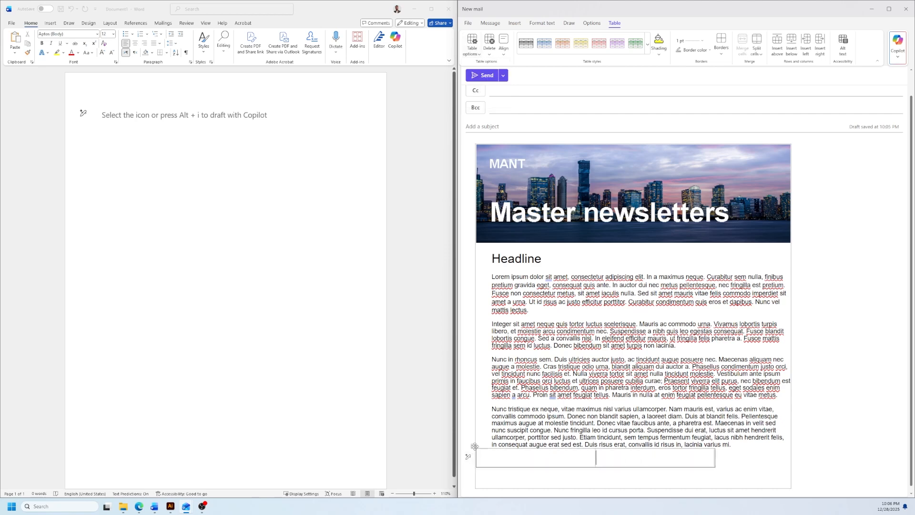
{"action": "left_click", "coordinate": [475, 447]}
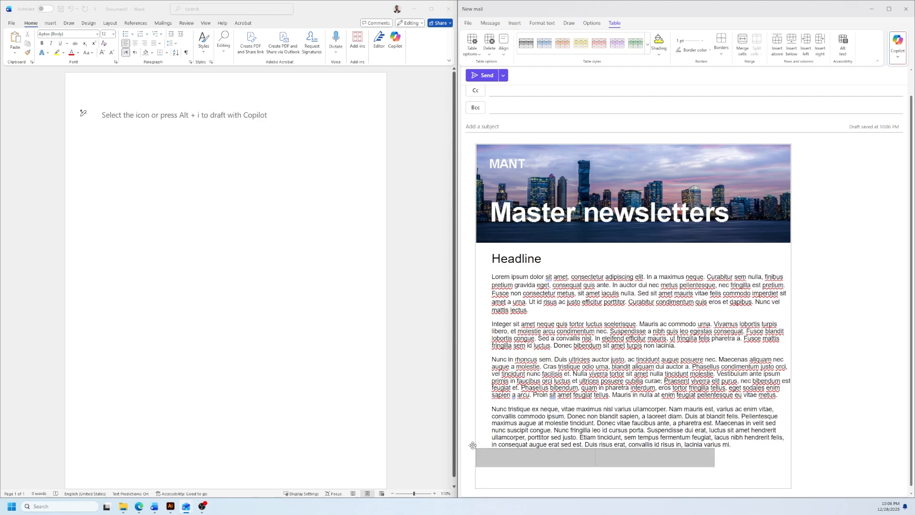
{"action": "key", "text": "Delete"}
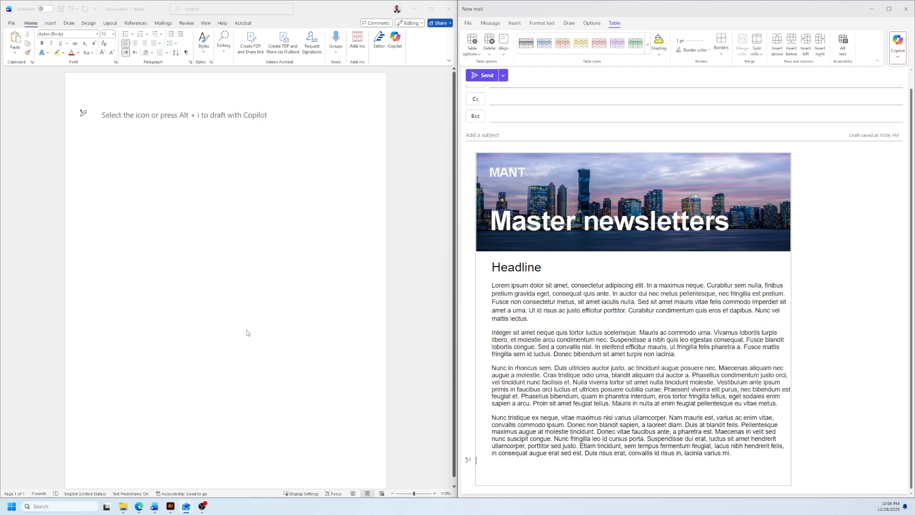
Switch to the blank Word document and insert a table with one column and one row.
{"action": "left_click", "coordinate": [103, 156]}
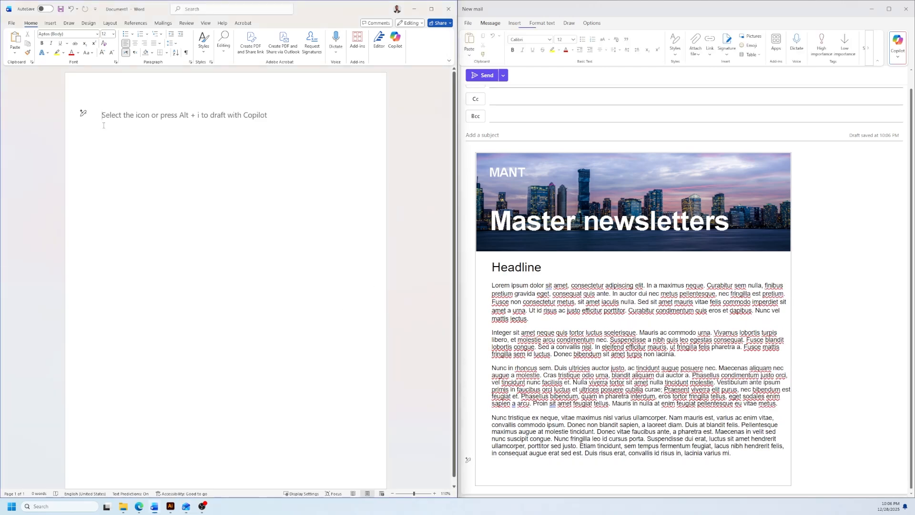
{"action": "left_click", "coordinate": [52, 24]}
{"action": "left_click", "coordinate": [57, 46]}
{"action": "left_click", "coordinate": [57, 71]}
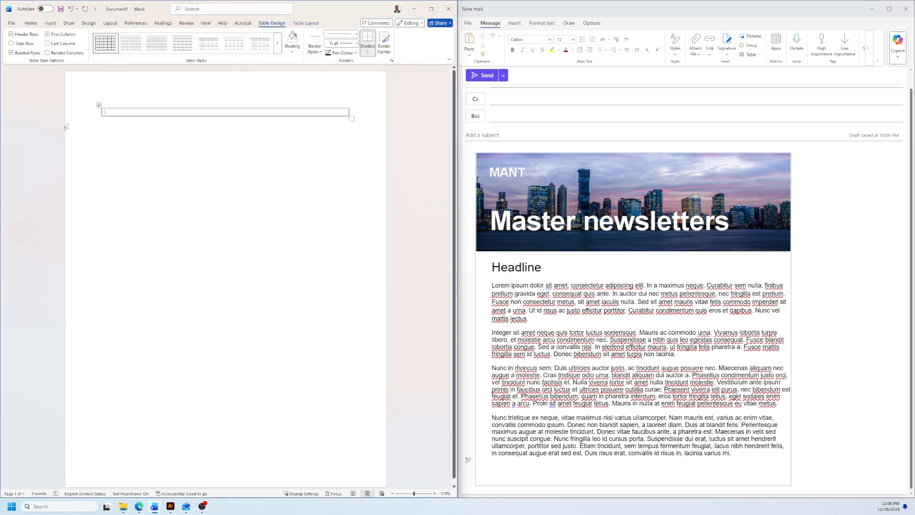
Set the alignment of the one-cell Word table to Centre in its table properties.
{"action": "left_click", "coordinate": [97, 117]}
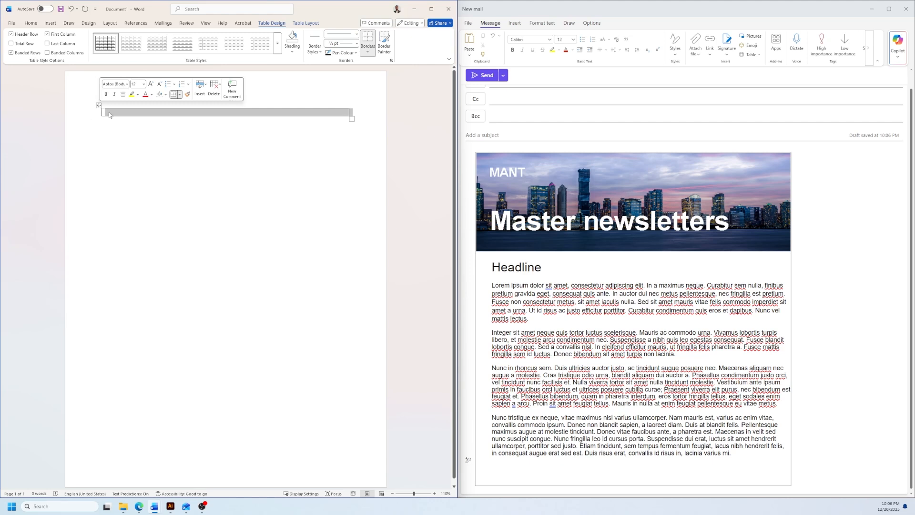
{"action": "left_click", "coordinate": [305, 23]}
{"action": "left_click", "coordinate": [24, 53]}
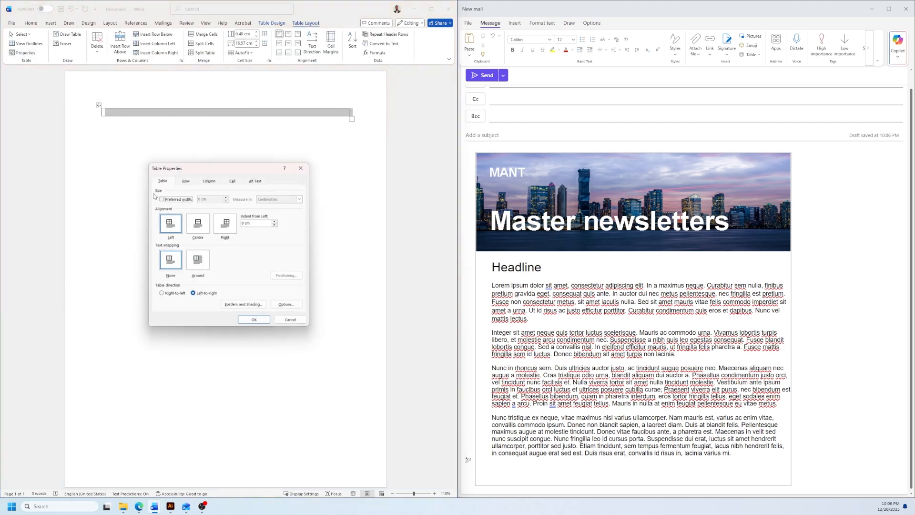
{"action": "left_click", "coordinate": [196, 230]}
{"action": "left_click", "coordinate": [254, 320]}
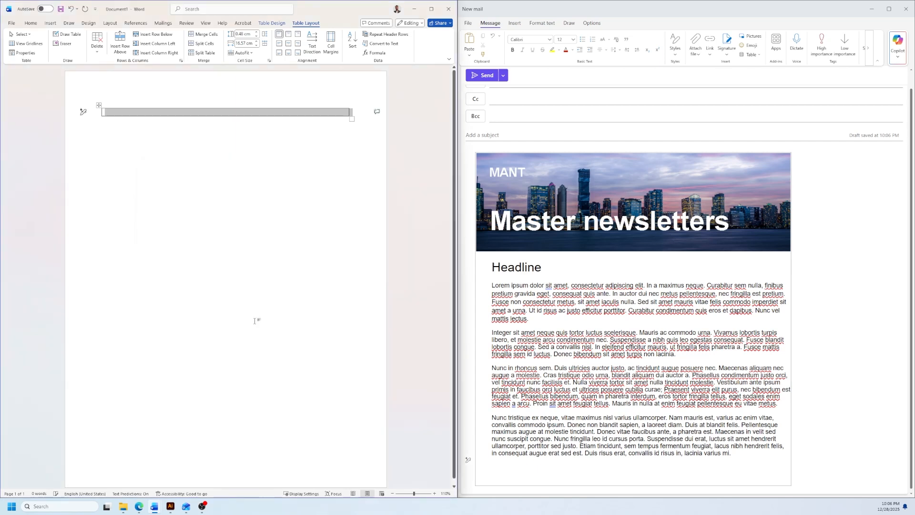
Copy the centred Word table into the Outlook newsletter below the last body paragraph, with an empty line above it.
{"action": "right_click", "coordinate": [98, 108]}
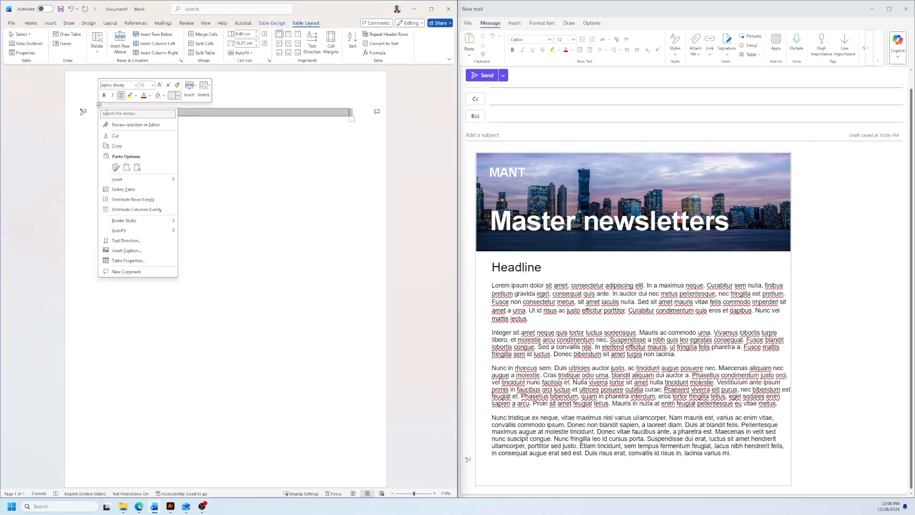
{"action": "left_click", "coordinate": [191, 184]}
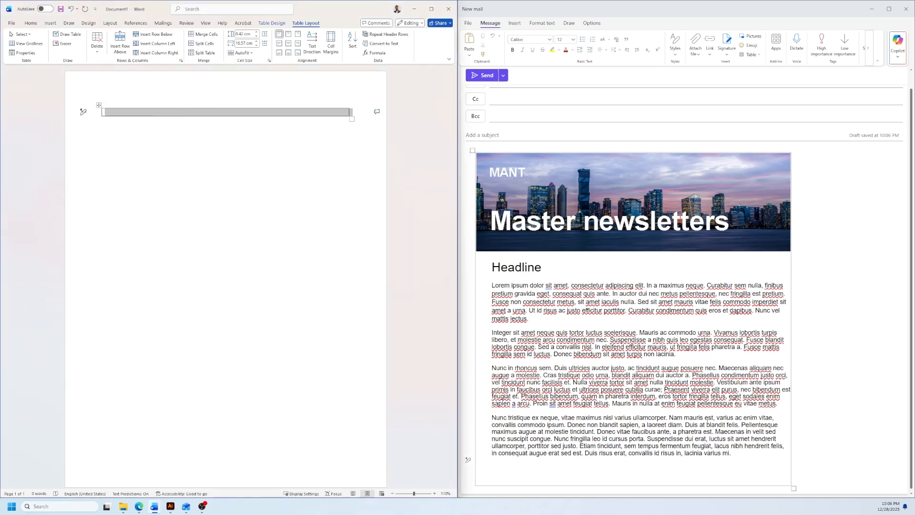
{"action": "left_click", "coordinate": [734, 456]}
{"action": "key", "text": "ctrl+v"}
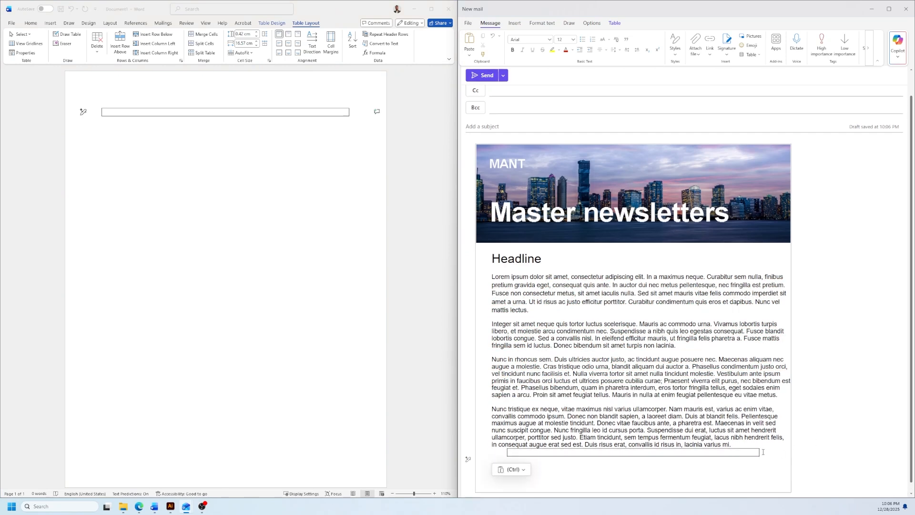
{"action": "left_click", "coordinate": [747, 444]}
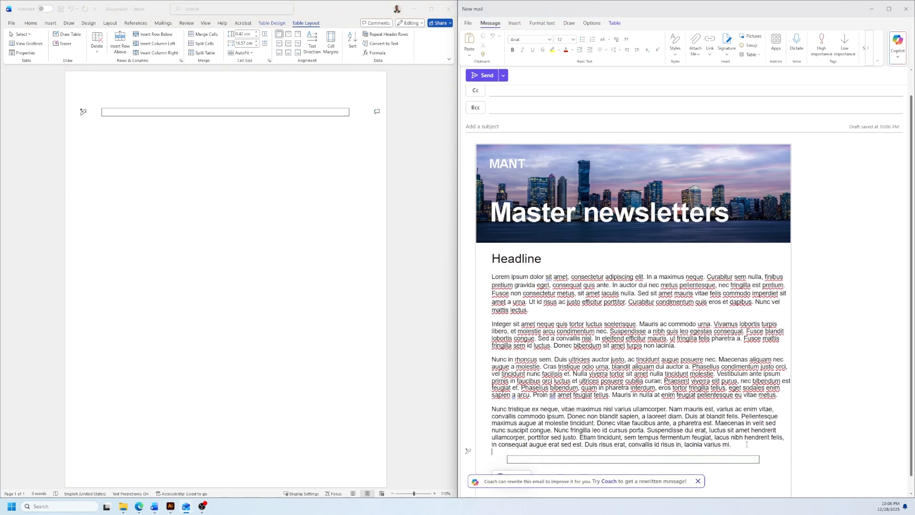
{"action": "key", "text": "Return"}
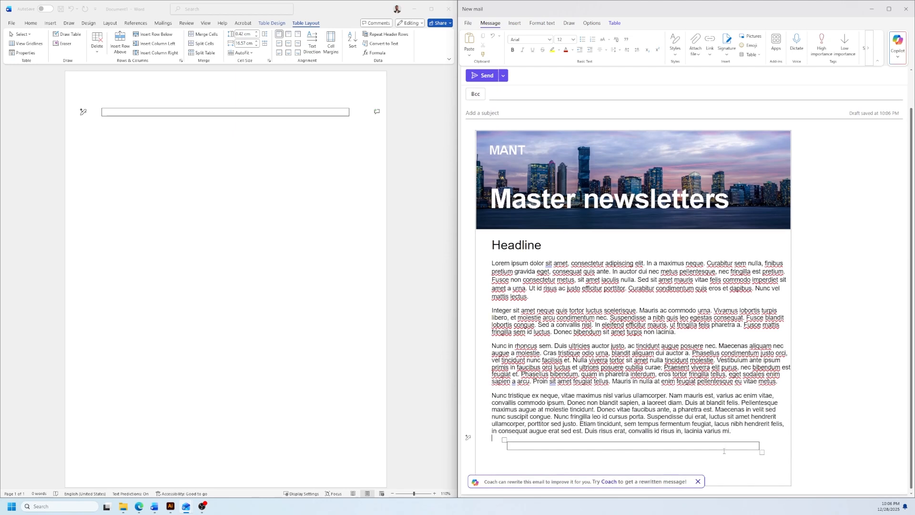